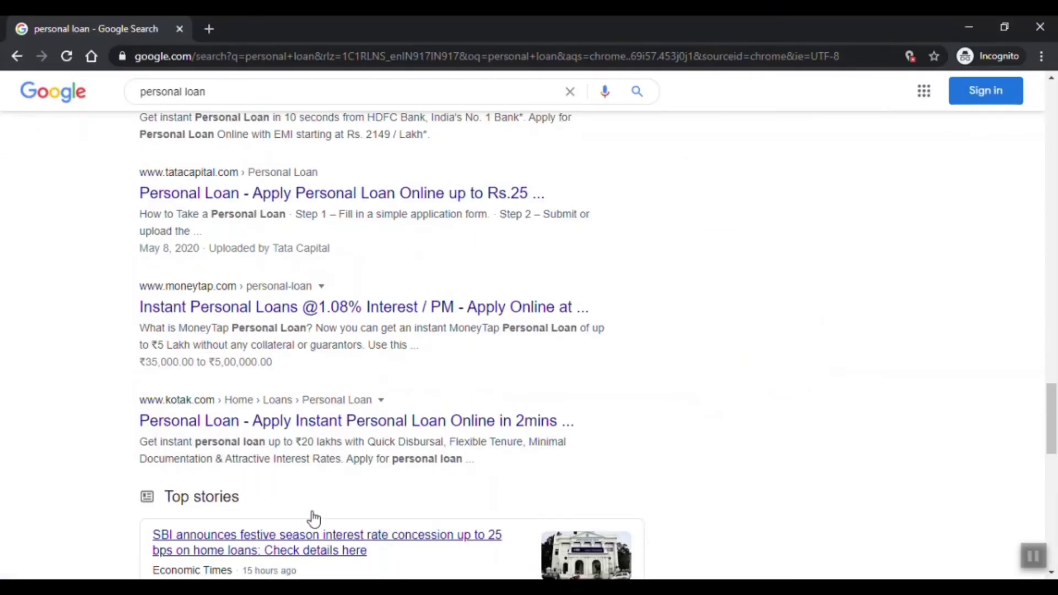
Examine the ad placements at the top of the personal loan search results
scroll(432, 394, up, 3)
scroll(432, 393, up, 20)
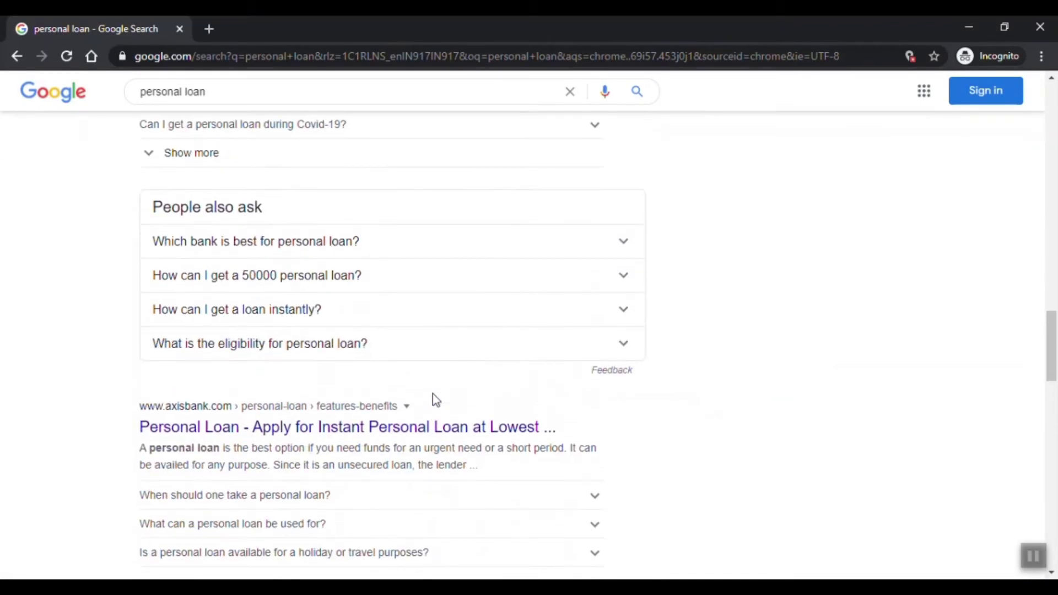
scroll(432, 393, up, 8)
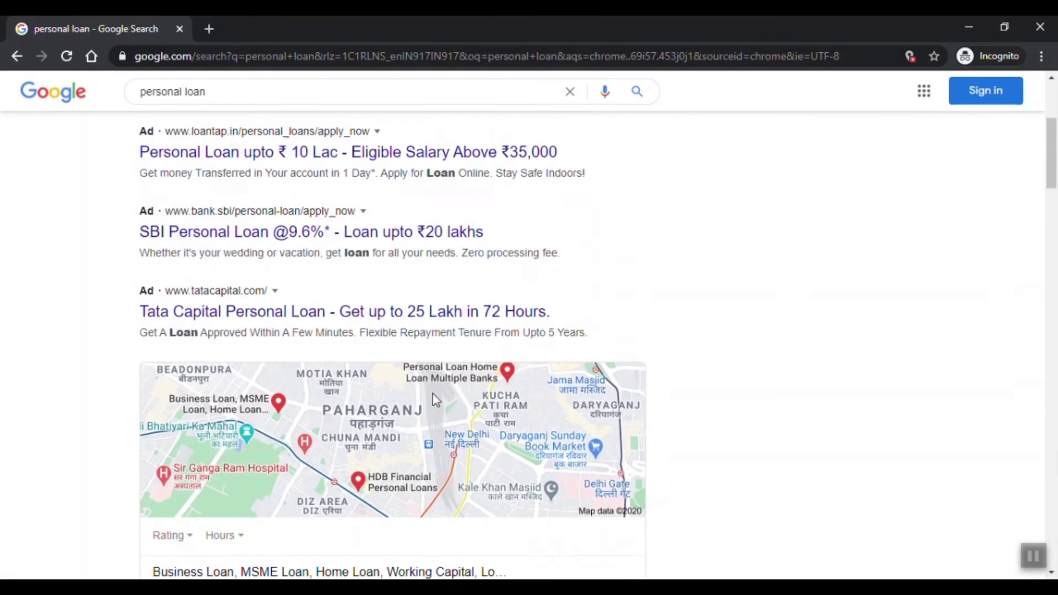
scroll(432, 393, down, 1)
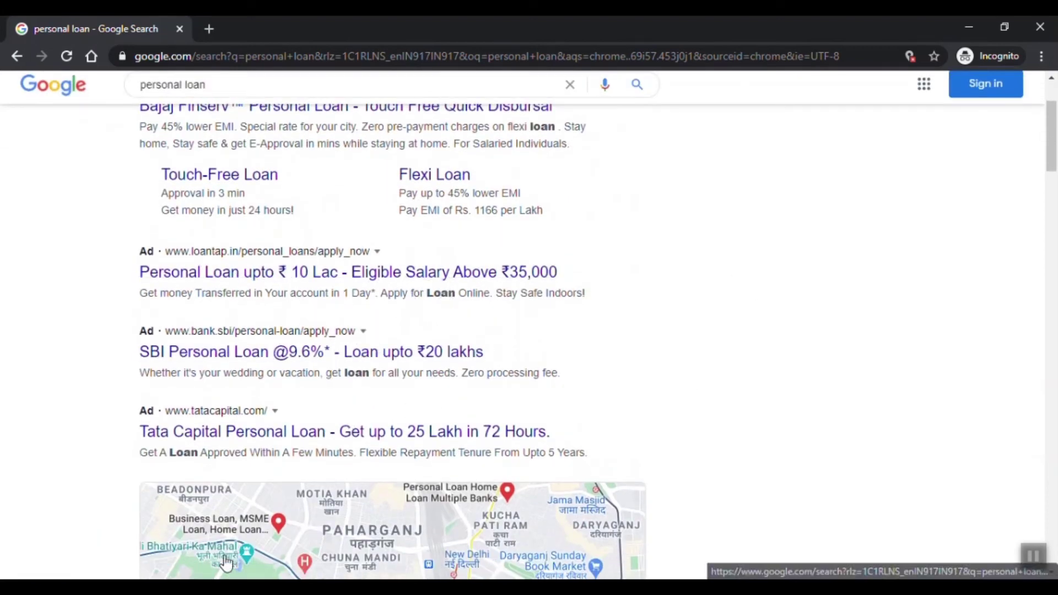
Switch to the Google Ads new campaign draft and set its ad location to Absolute top of results page
click(154, 534)
click(391, 347)
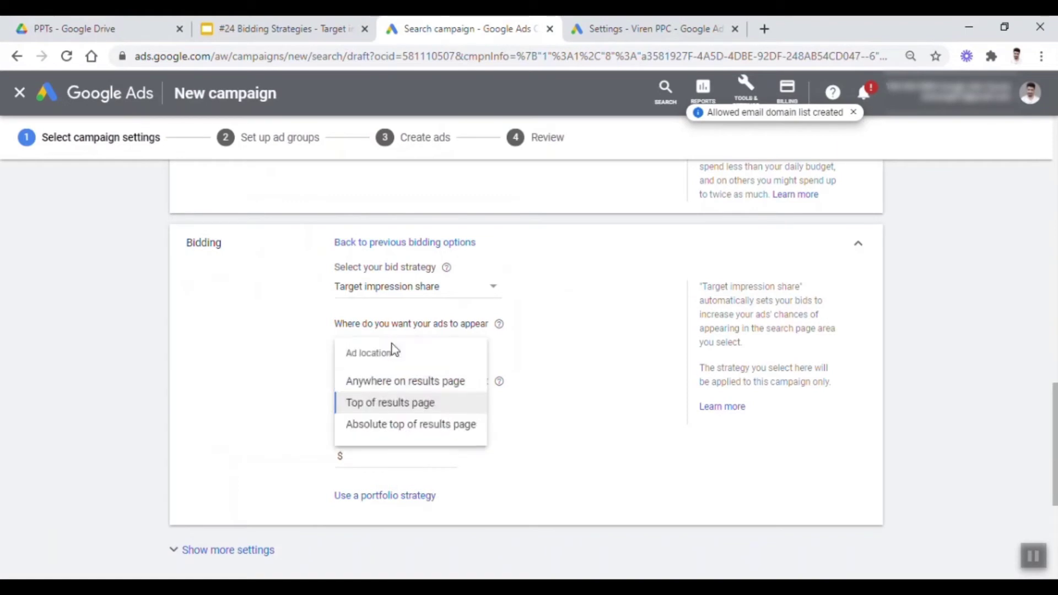
click(382, 427)
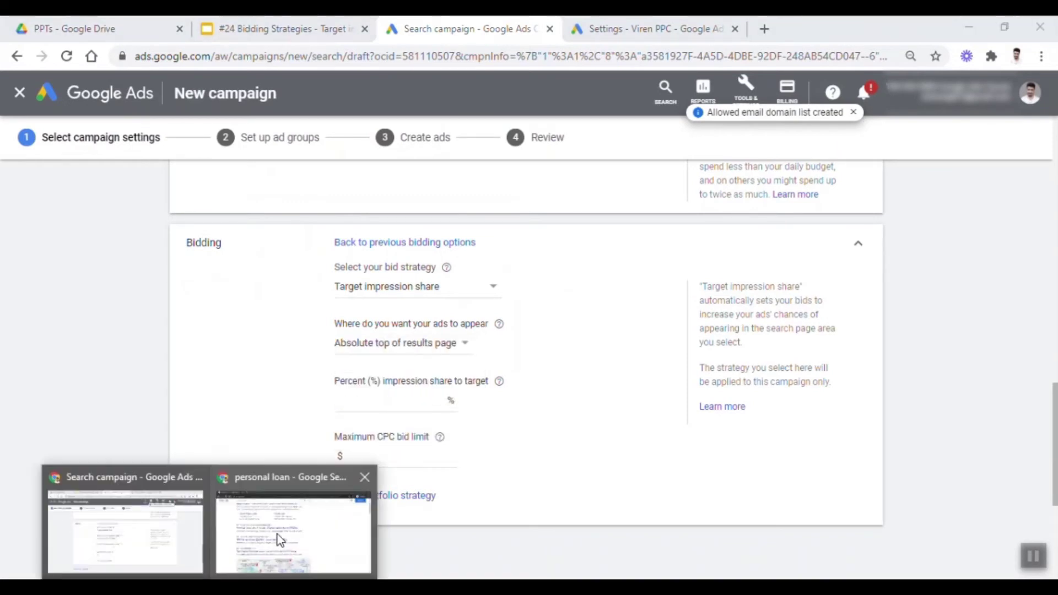
Switch to the Google results for personal loan and examine the ads above and below the organic listings
click(278, 535)
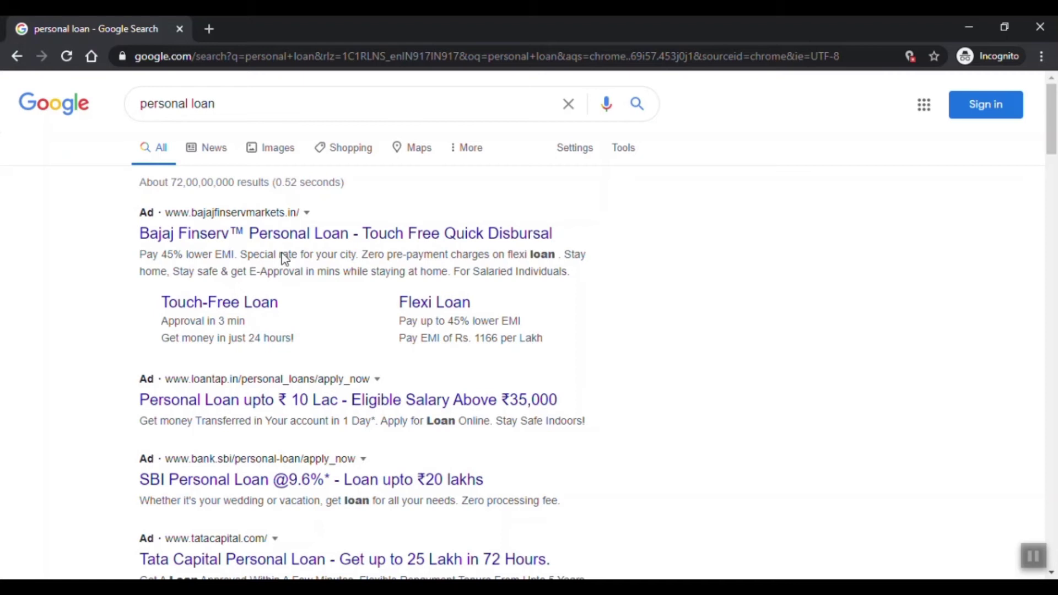
scroll(222, 319, down, 2)
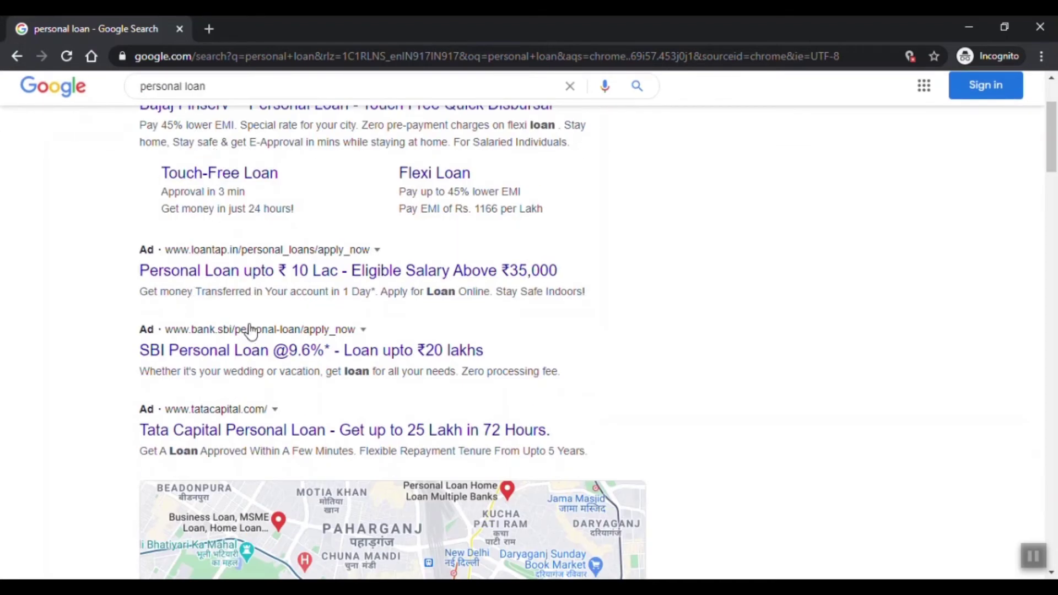
scroll(271, 331, down, 10)
scroll(342, 224, up, 4)
scroll(330, 251, down, 2)
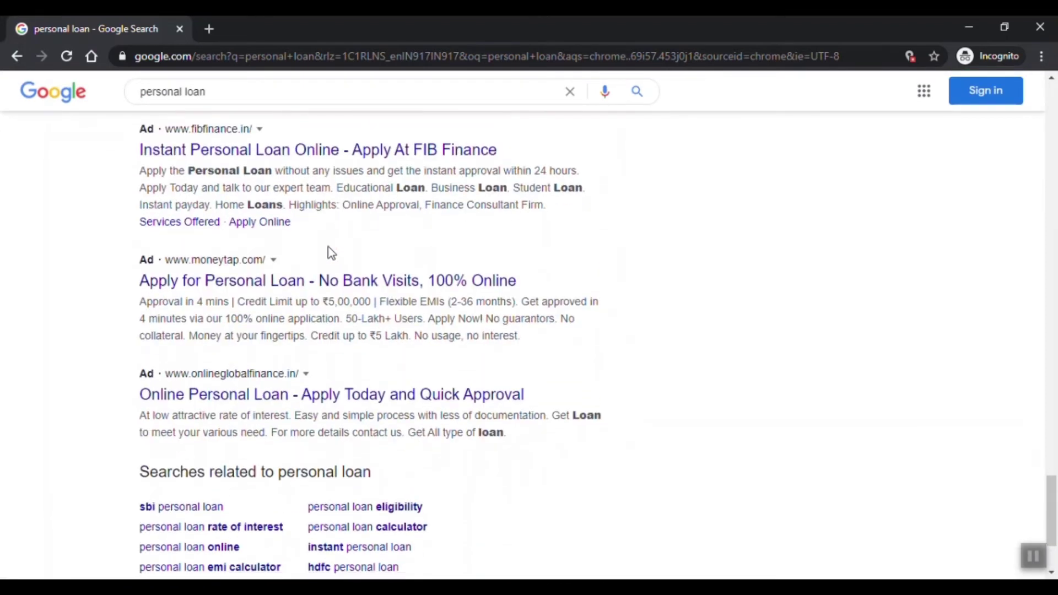
scroll(374, 341, up, 15)
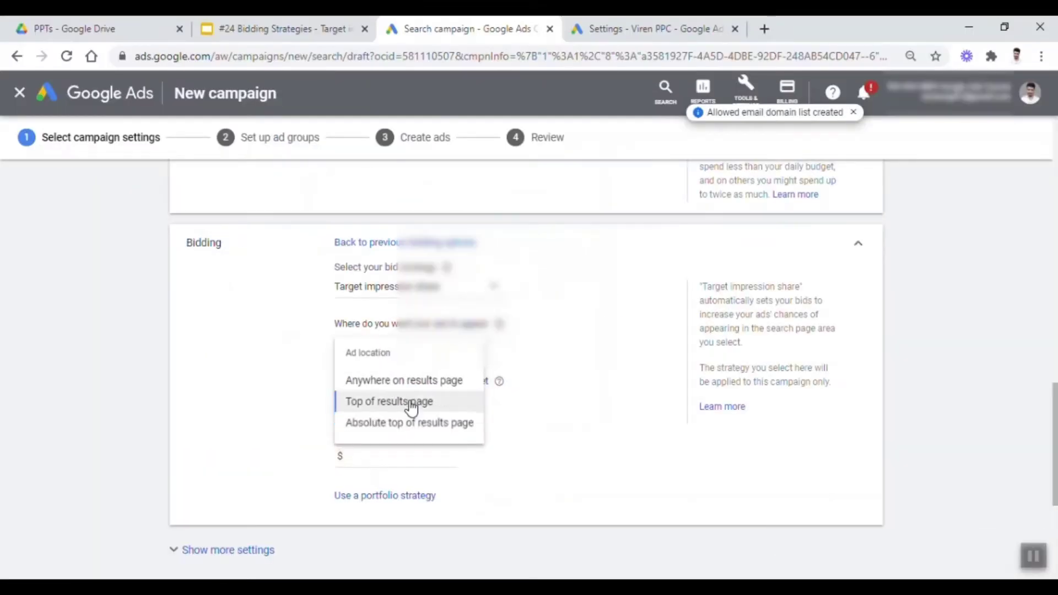
In the Google Ads campaign draft, set the ad location to Top of results page and the target impression share to 70%
click(410, 402)
click(401, 412)
text(70)
click(628, 403)
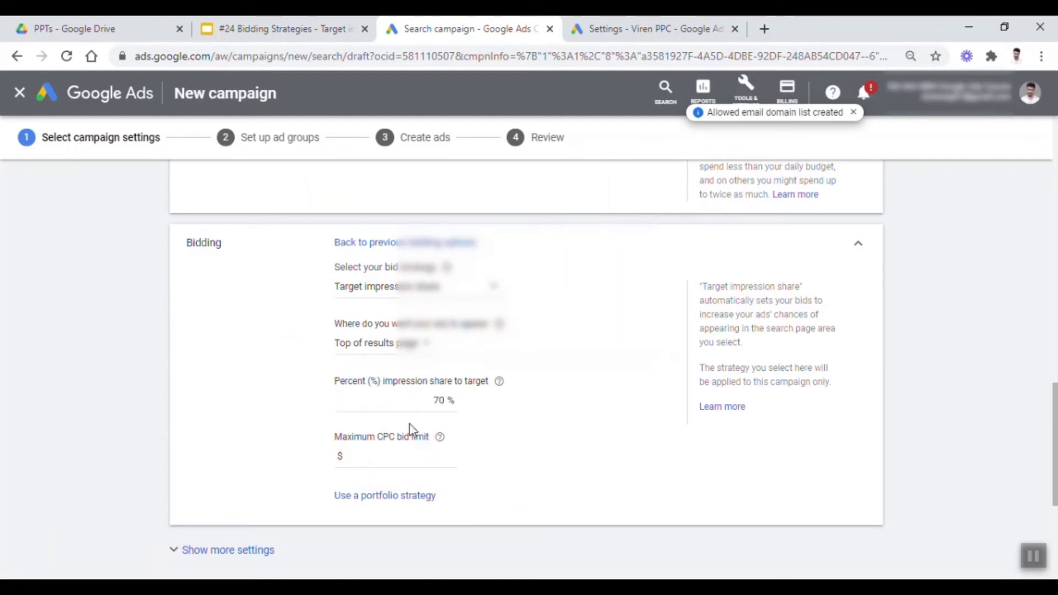
Set the campaign draft's maximum CPC bid limit to $1.00, keeping Top of results page as the ad location
click(379, 453)
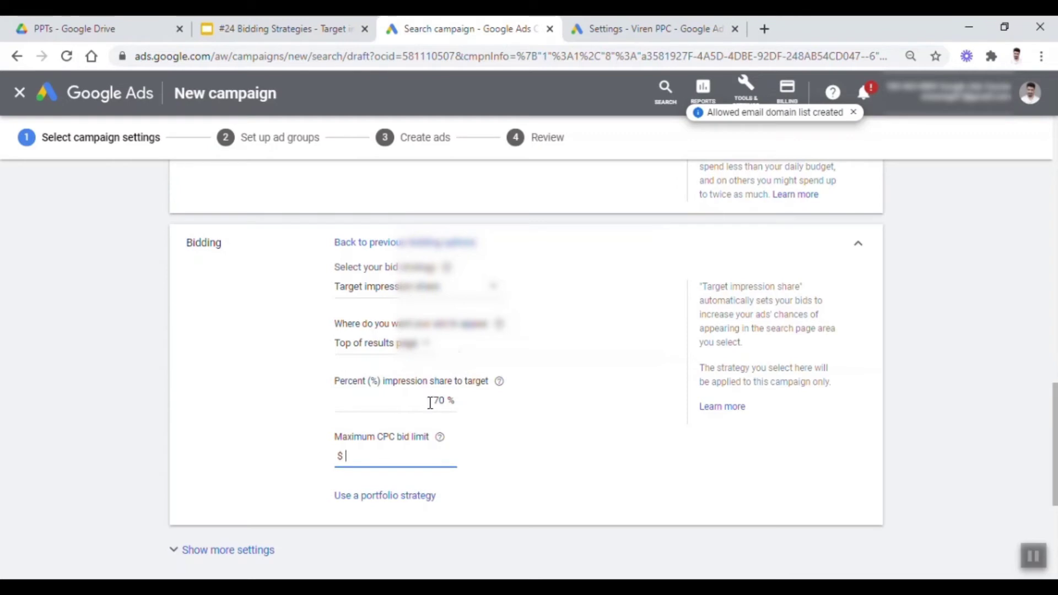
click(376, 347)
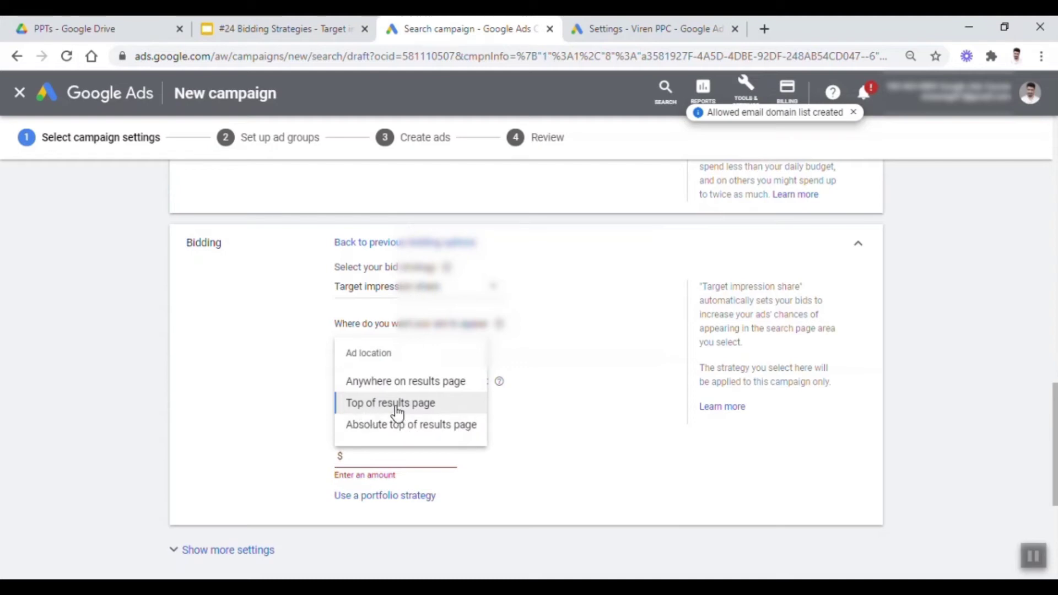
click(537, 412)
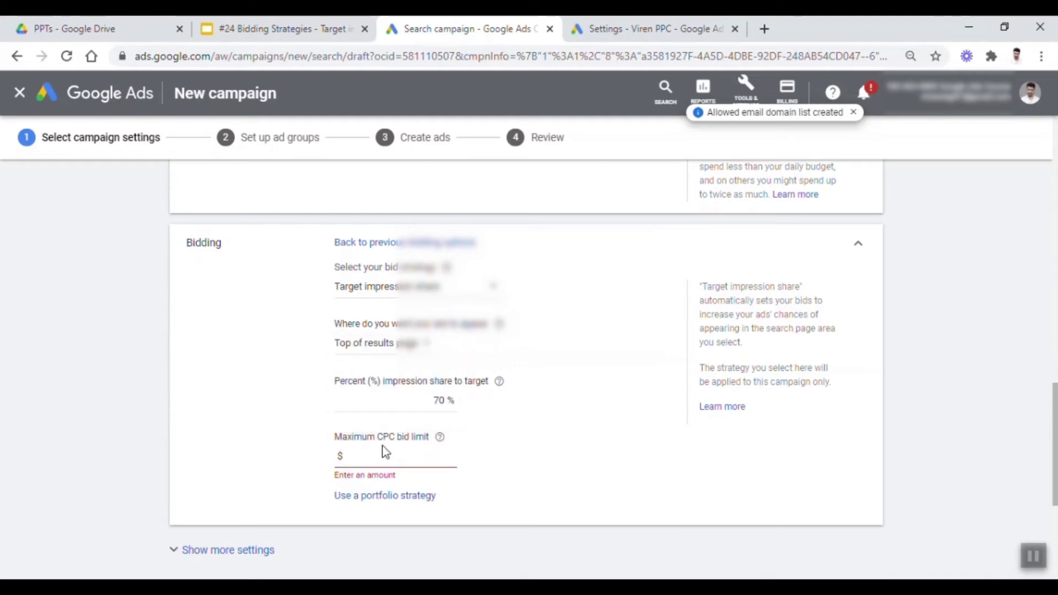
text(1)
click(545, 447)
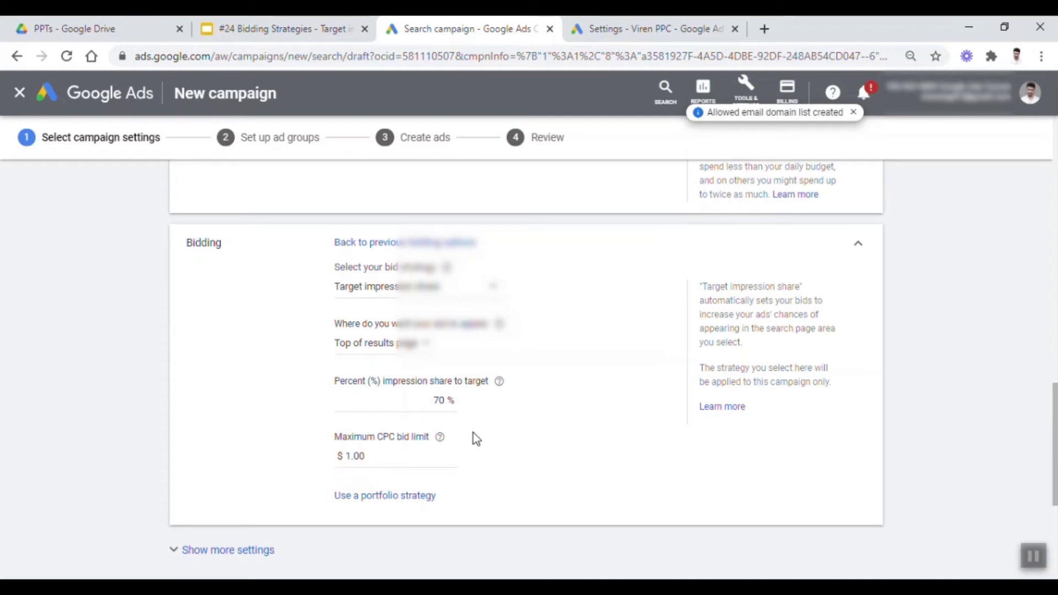
double_click(435, 400)
click(527, 470)
double_click(385, 456)
click(545, 445)
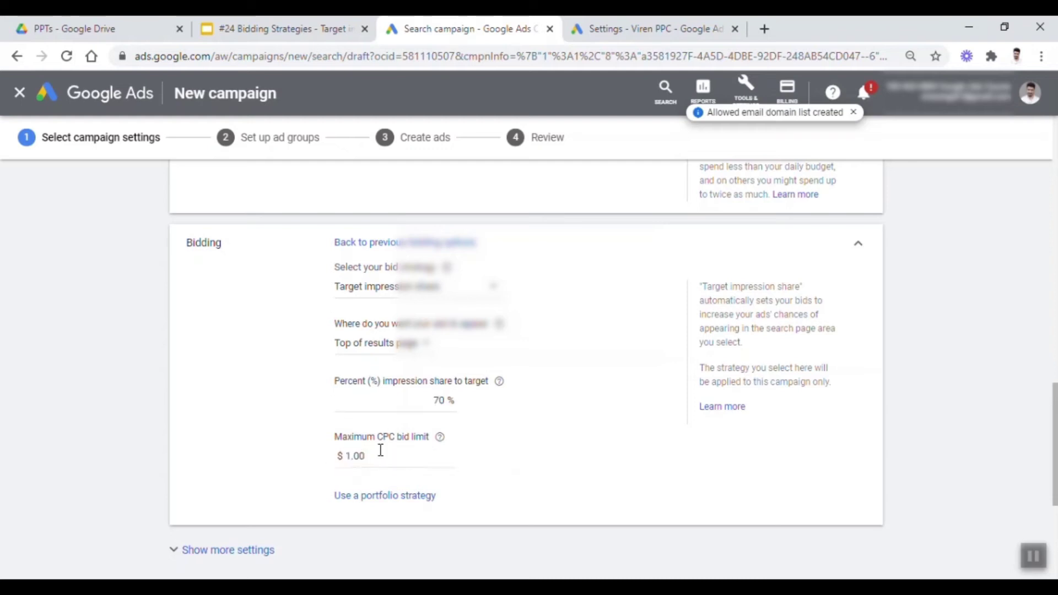
double_click(341, 455)
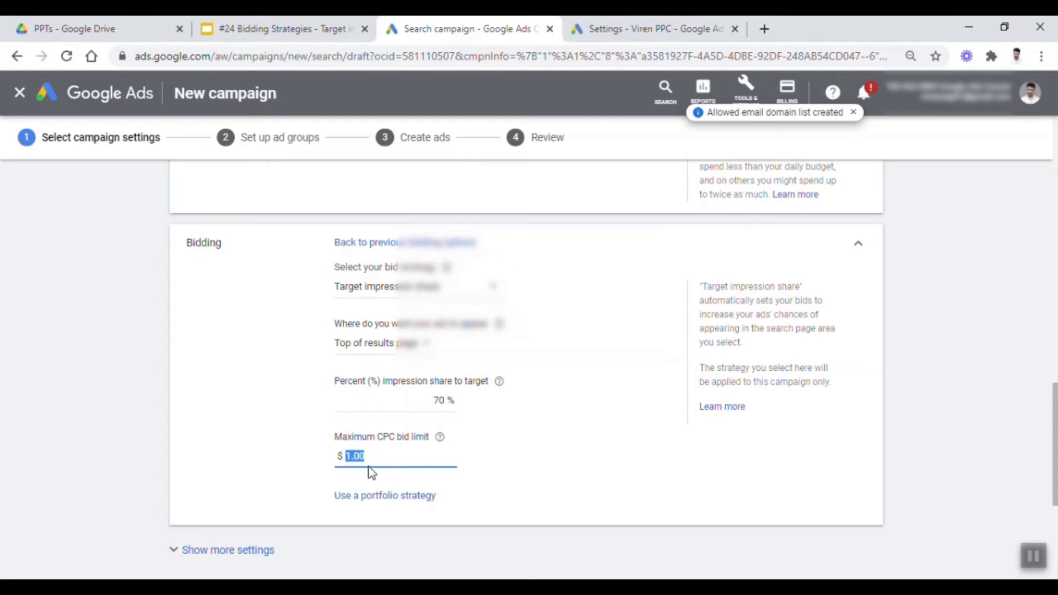
double_click(449, 400)
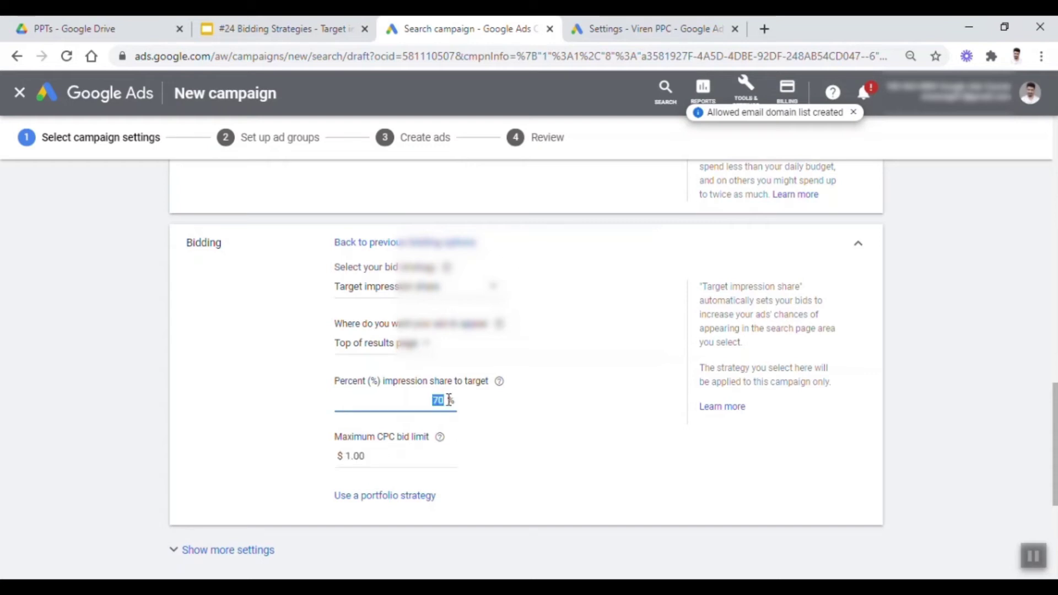
click(573, 425)
Change the draft's bidding to a new portfolio strategy named S - TIS - 70%
click(423, 496)
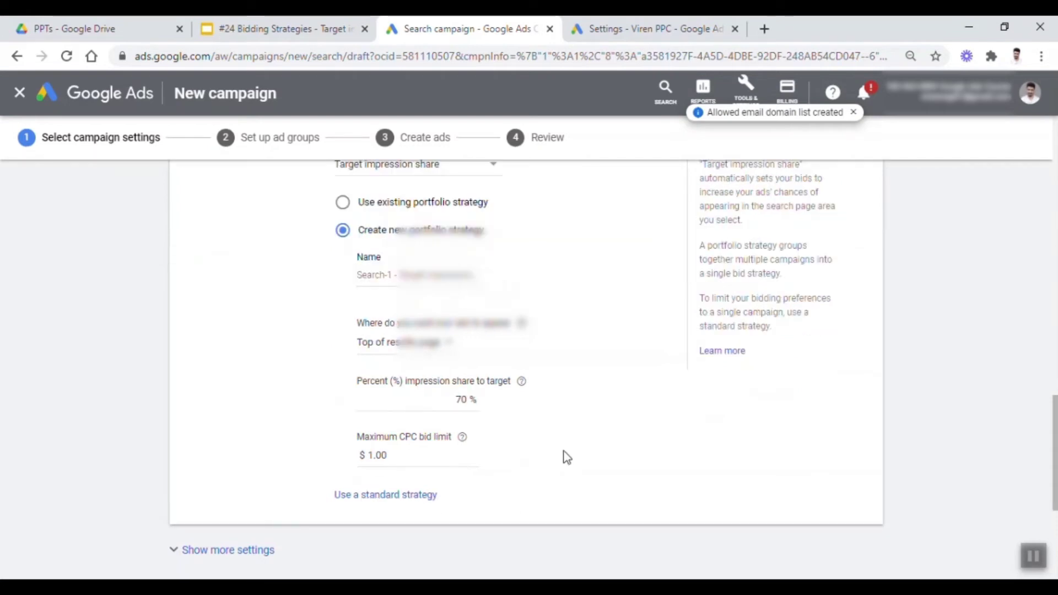
click(407, 275)
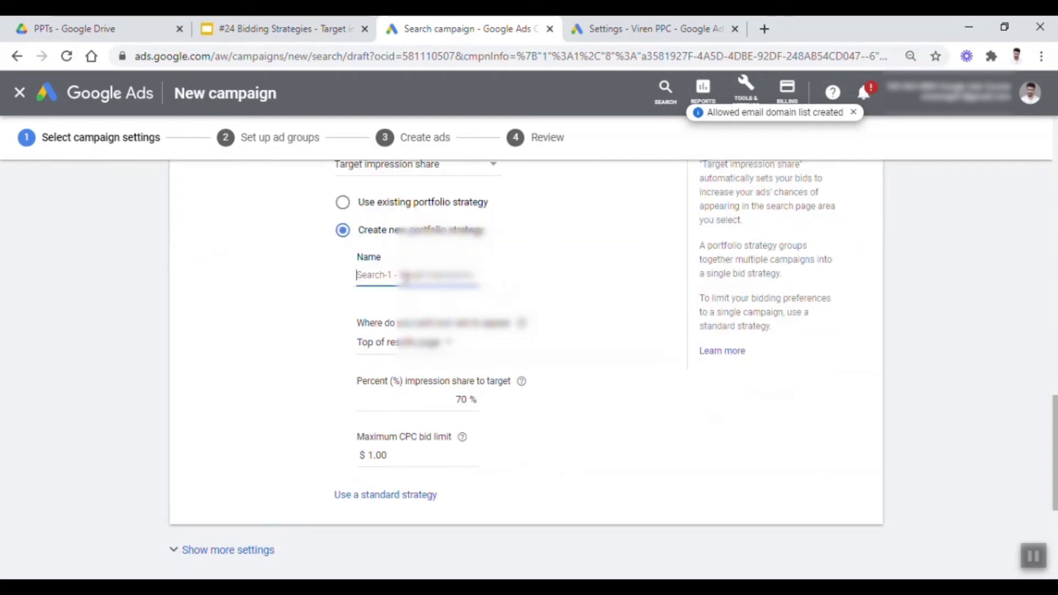
key(ctrl+a)
key(BackSpace)
text(S)
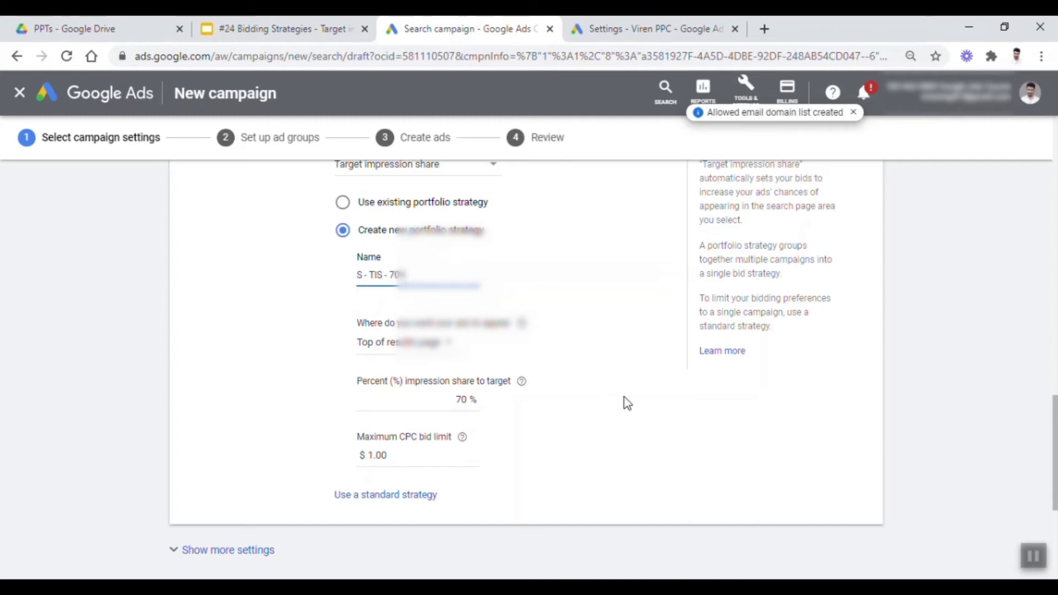
click(303, 341)
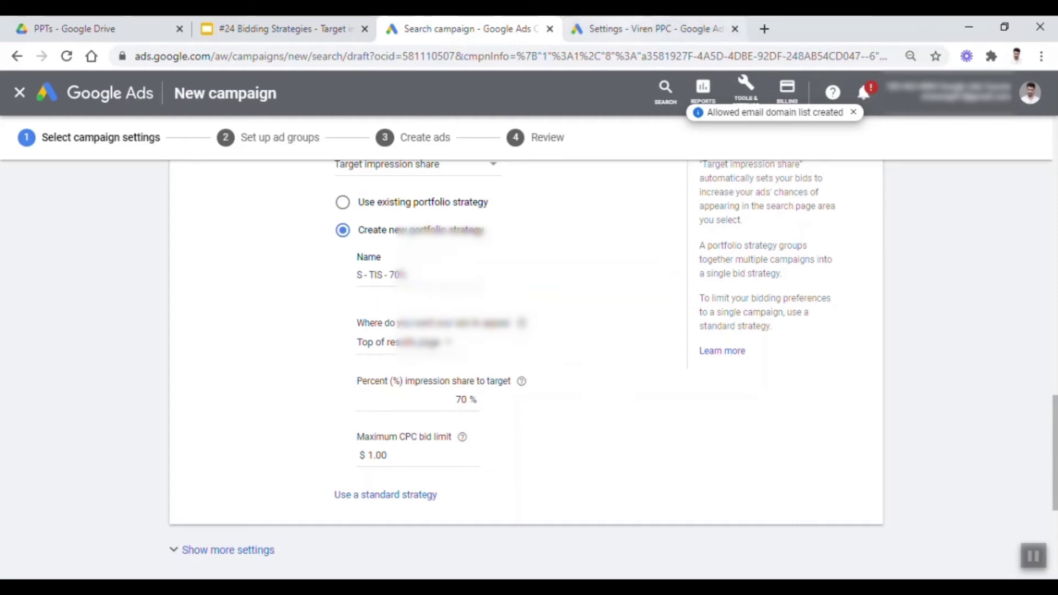
Open the bidding settings of the existing Magento eCommerce campaign and change its bid strategy to Target impression share
click(644, 29)
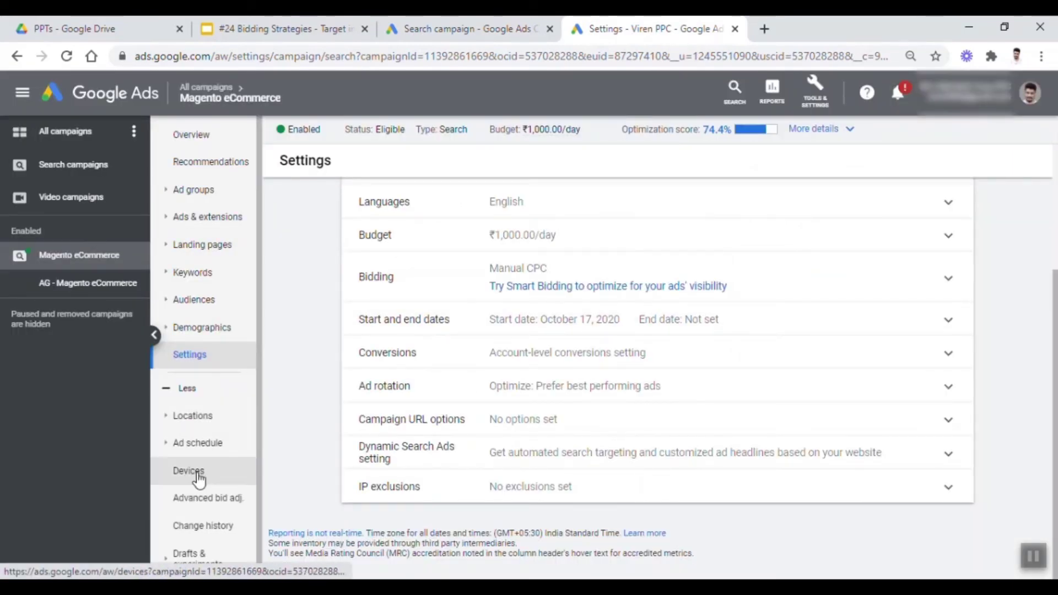
scroll(203, 501, down, 1)
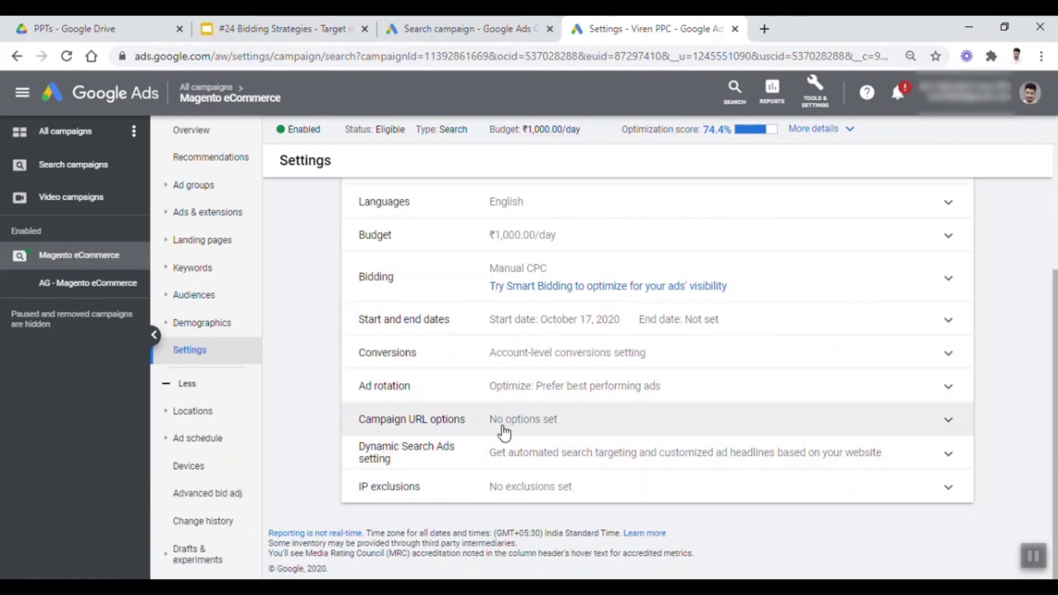
click(447, 280)
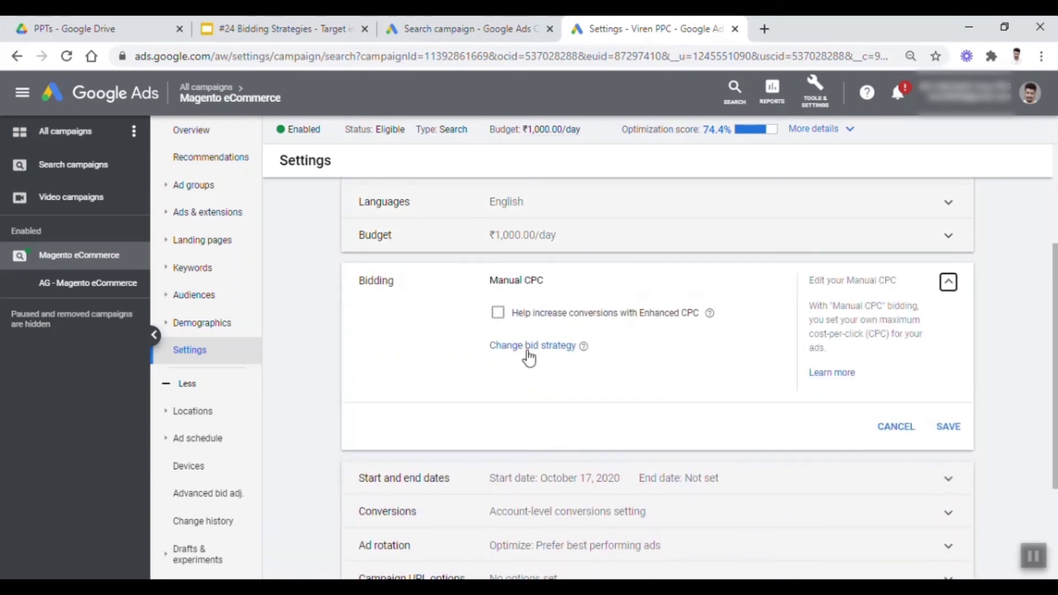
click(527, 348)
click(533, 292)
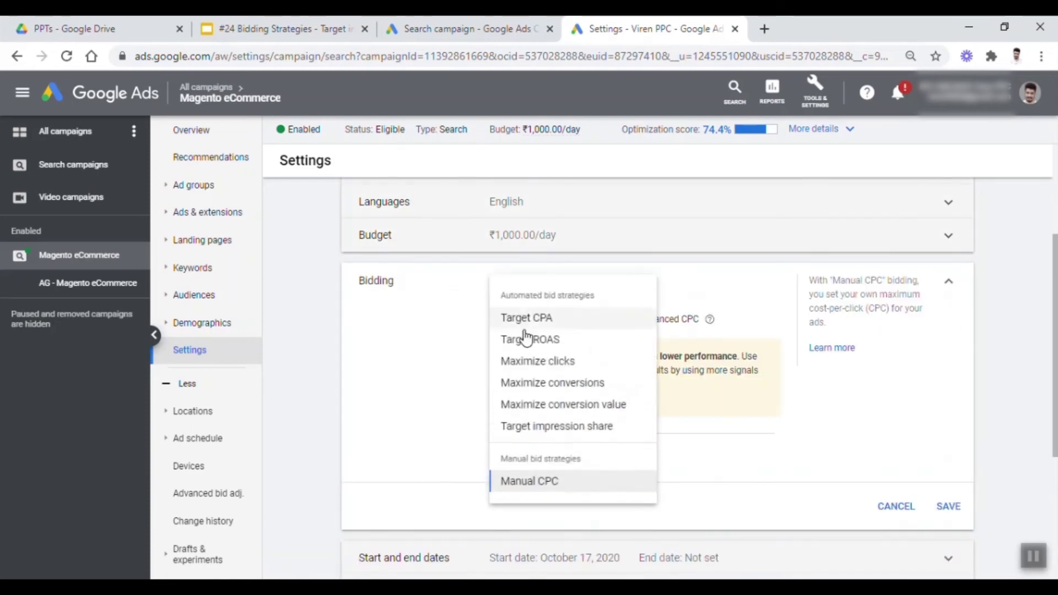
click(527, 428)
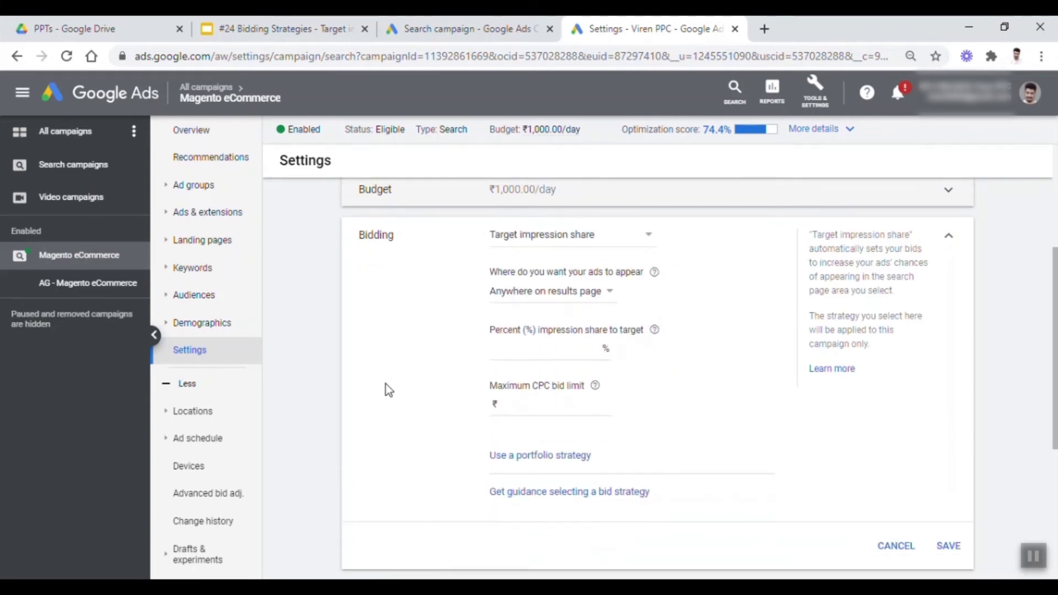
Review the ad location choices, the impression share and CPC limit fields, and the tools available in the account
click(537, 292)
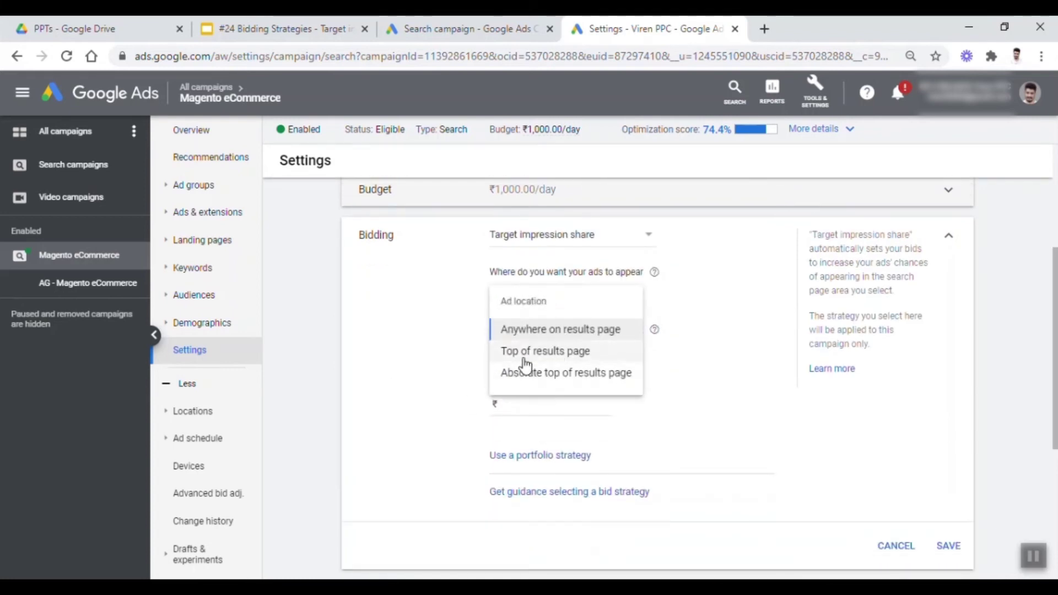
click(381, 396)
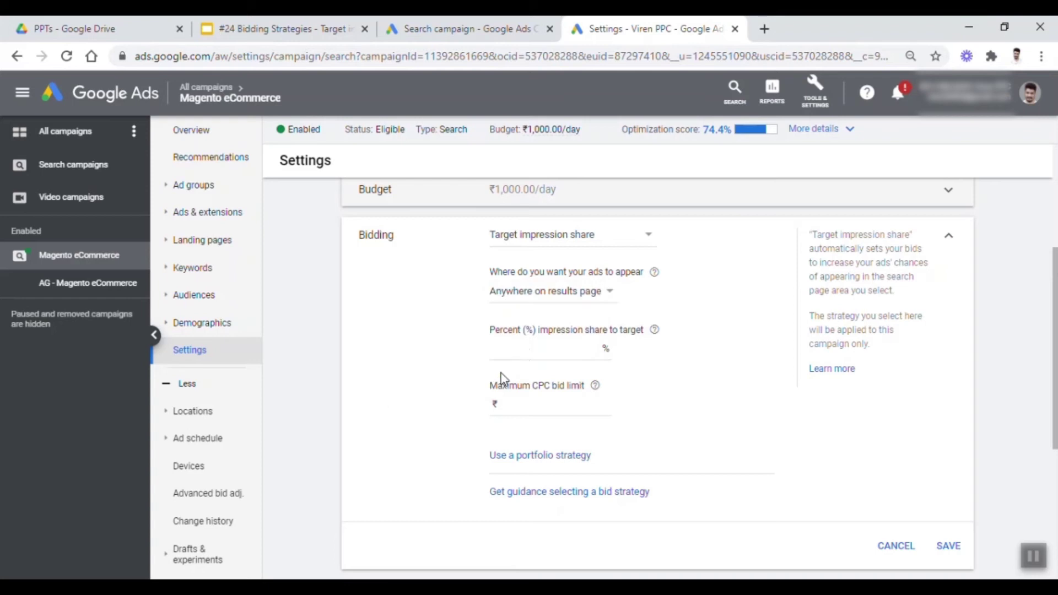
click(524, 355)
click(533, 410)
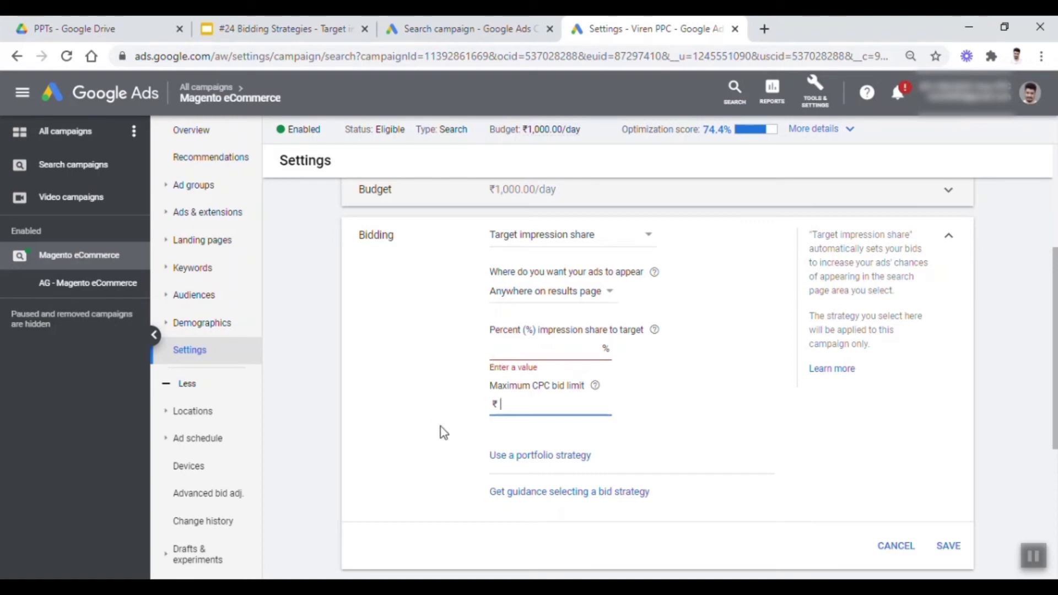
scroll(462, 373, up, 1)
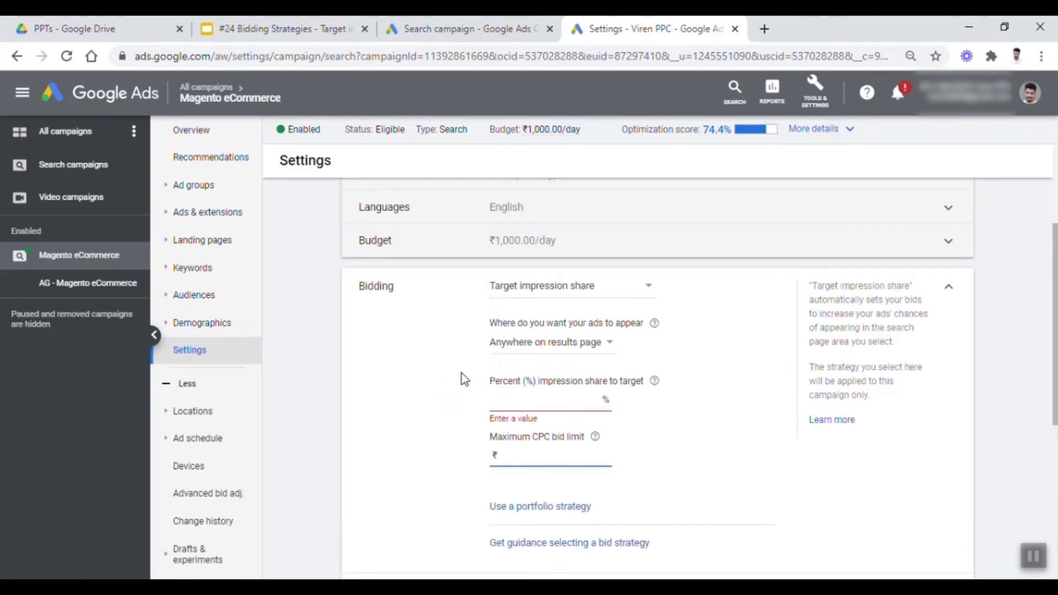
click(815, 90)
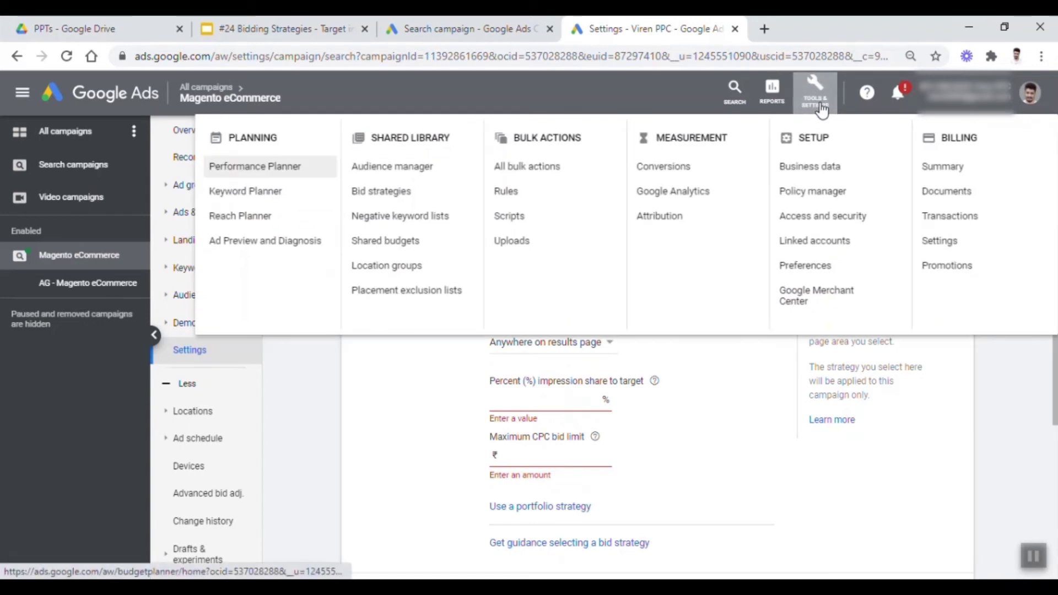
click(361, 441)
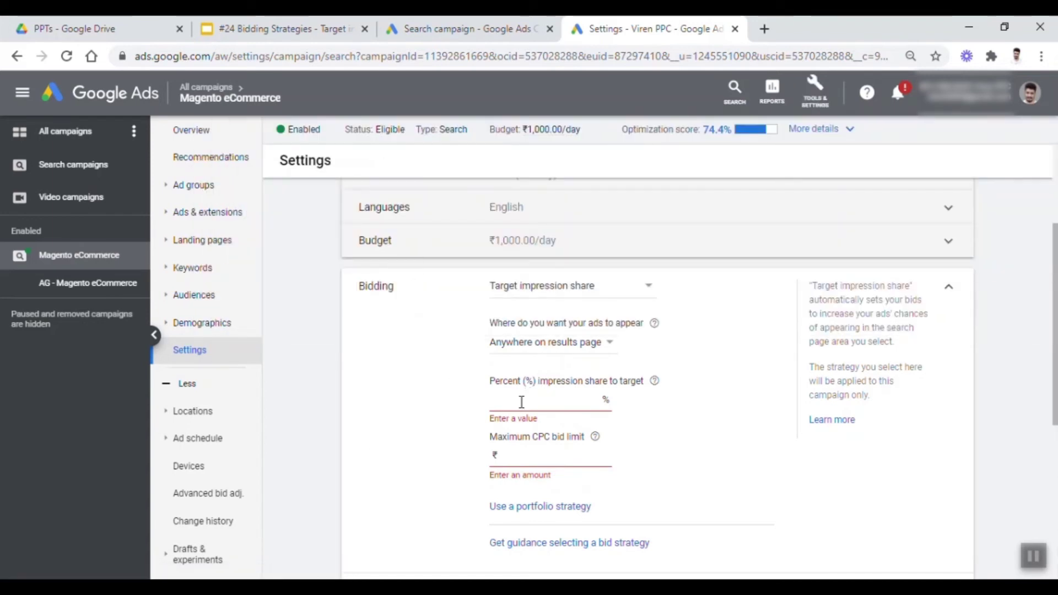
drag(539, 300, 526, 382)
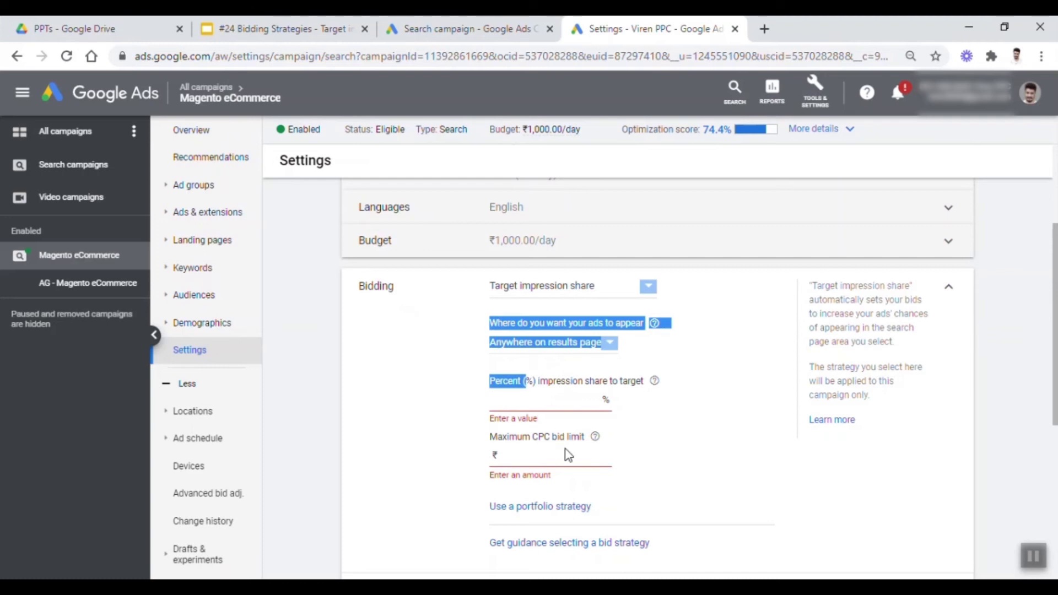
Switch the Magento eCommerce campaign to a new portfolio strategy named TIS - 70%, targeting 70% impression share anywhere on results page
click(573, 507)
click(532, 278)
text(TIS)
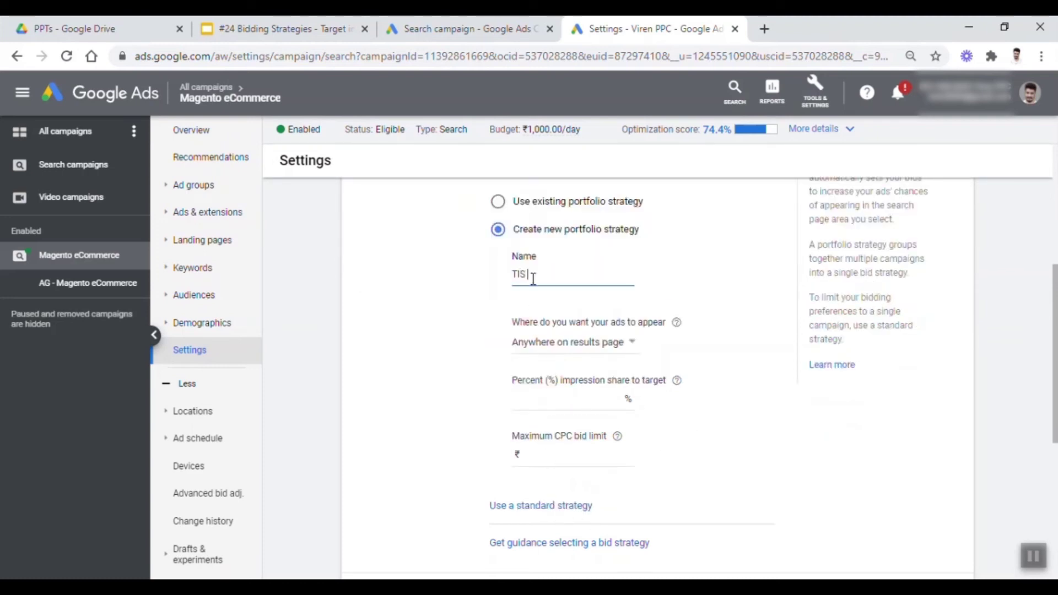
text( - 70%)
click(546, 404)
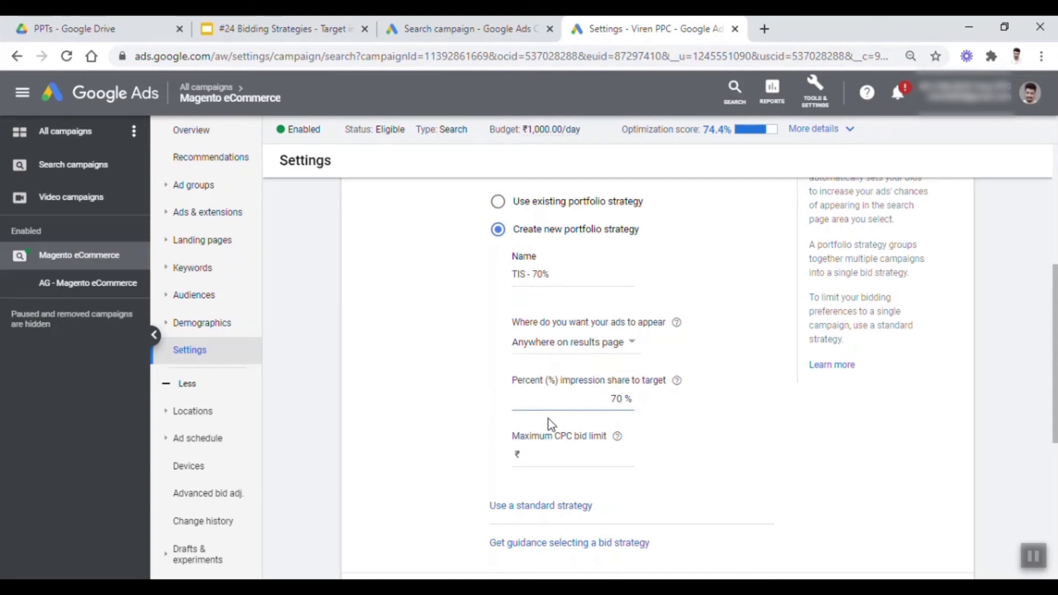
Set the new portfolio strategy's maximum CPC bid limit to ₹50.00 and save the campaign's bidding settings
click(550, 466)
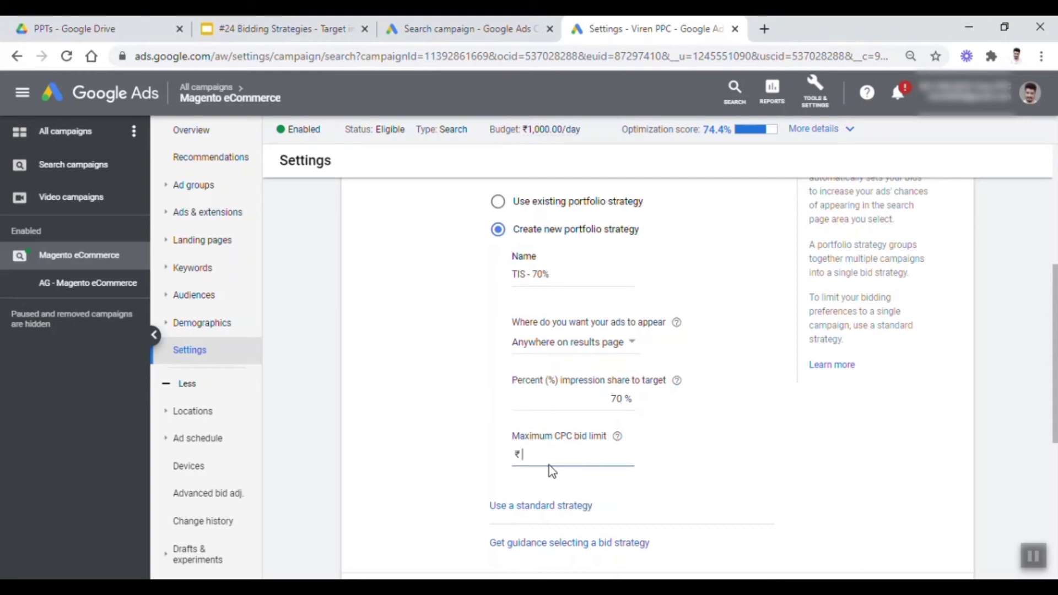
text(50)
click(808, 491)
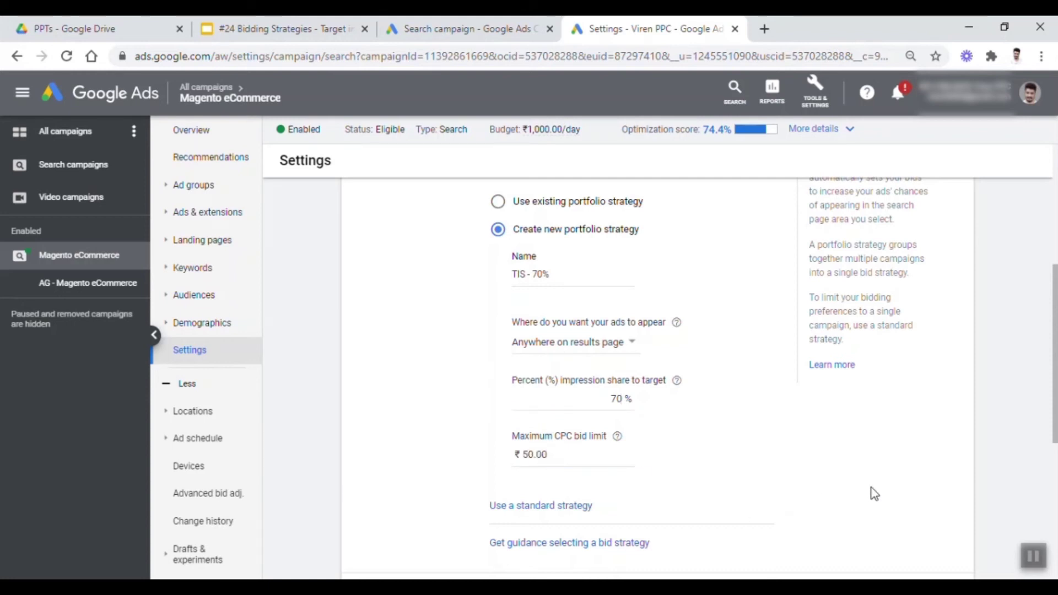
scroll(873, 490, down, 1)
click(954, 528)
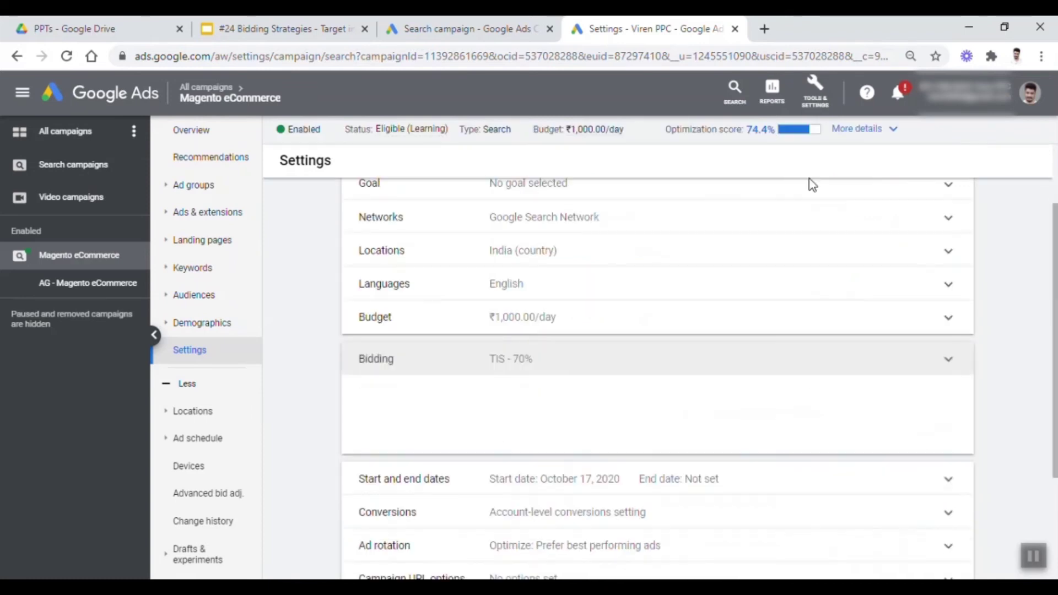
Open the TIS - 70% portfolio strategy report from the account's shared bid strategies
click(815, 88)
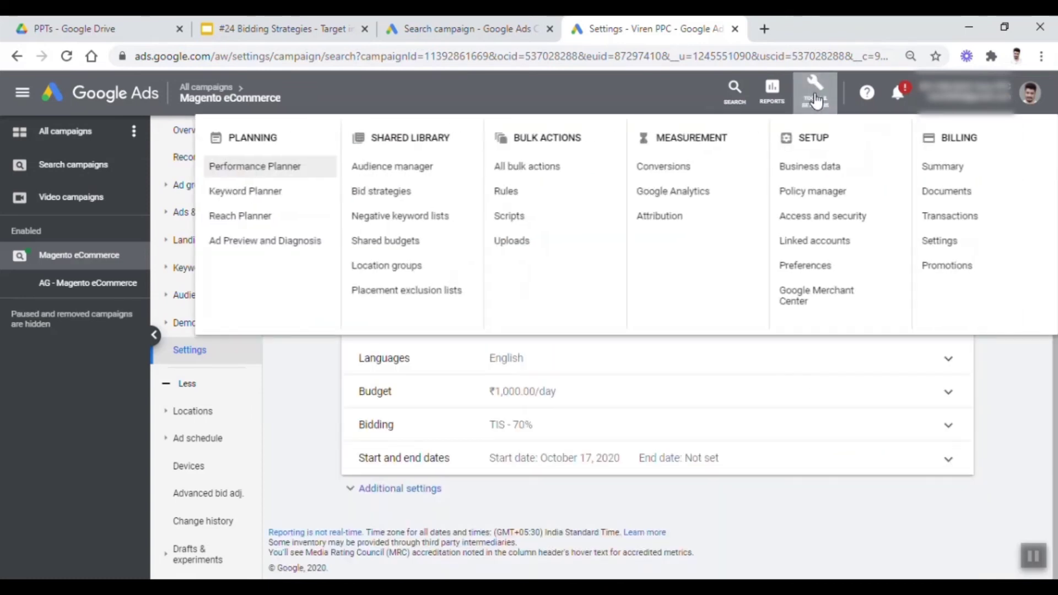
click(378, 194)
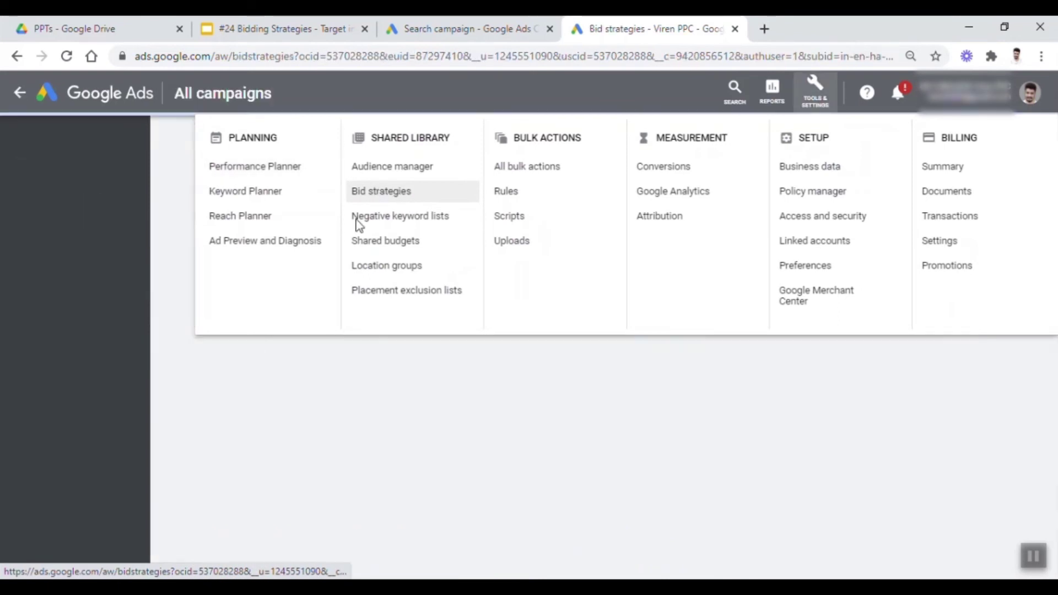
click(208, 403)
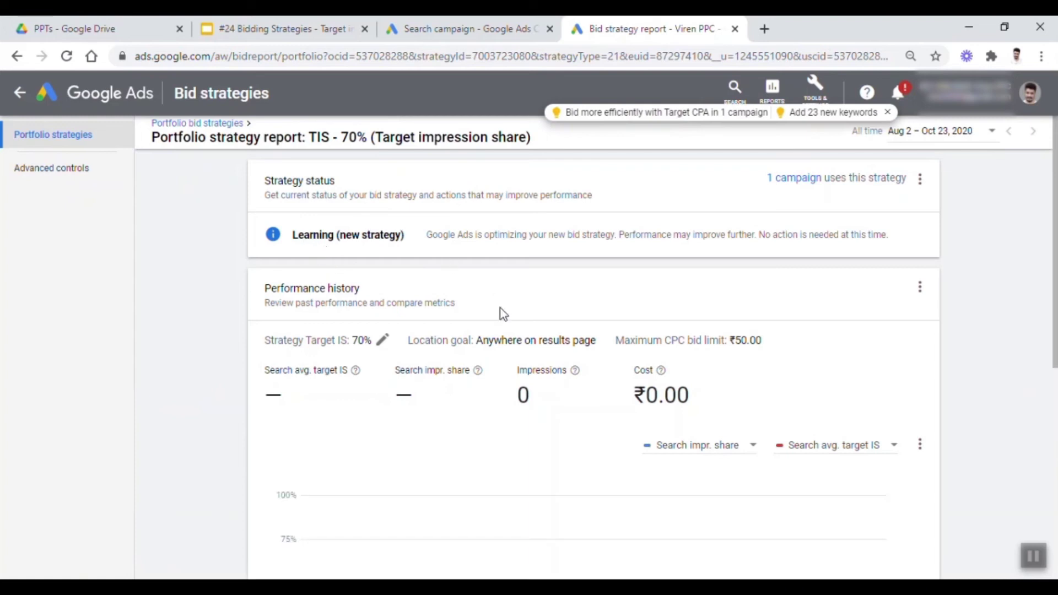
Expand the TIS - 70% strategy's settings and review its ad location, impression share target and CPC limit alongside the performance history
scroll(501, 309, down, 7)
click(413, 401)
scroll(518, 323, down, 3)
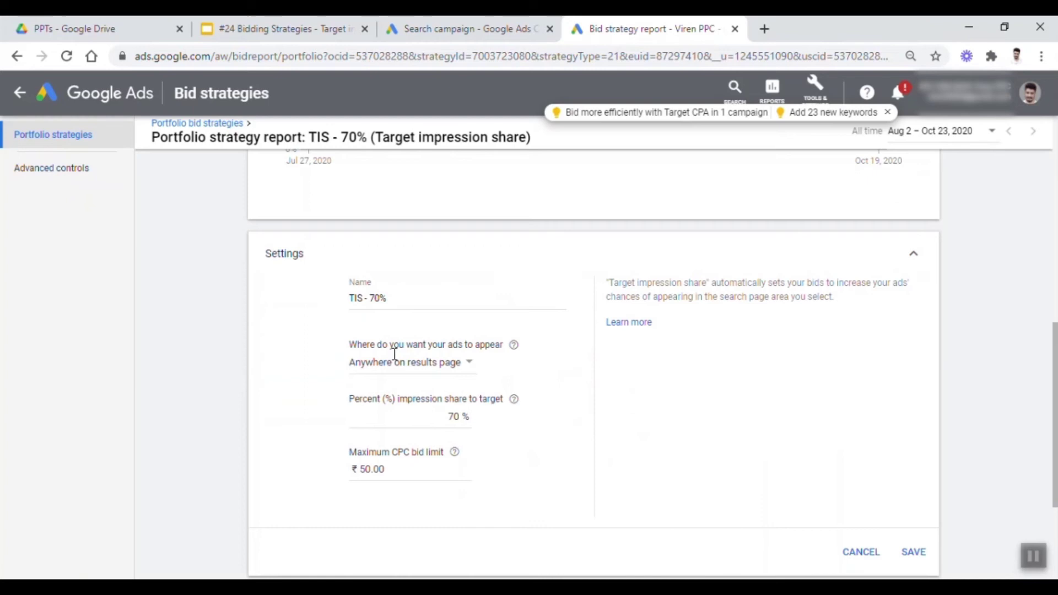
scroll(446, 317, up, 9)
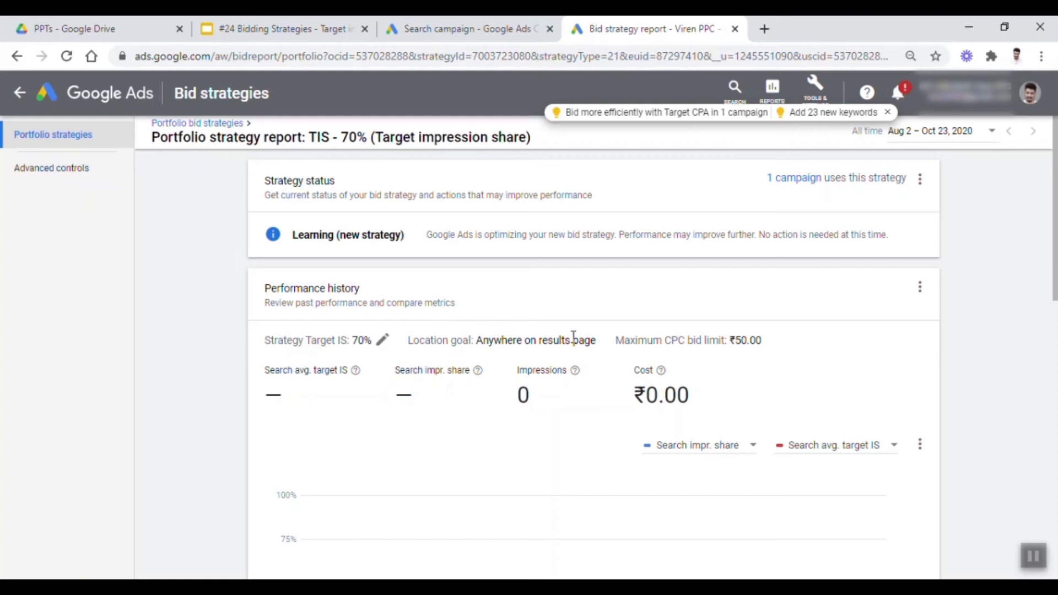
scroll(571, 338, down, 10)
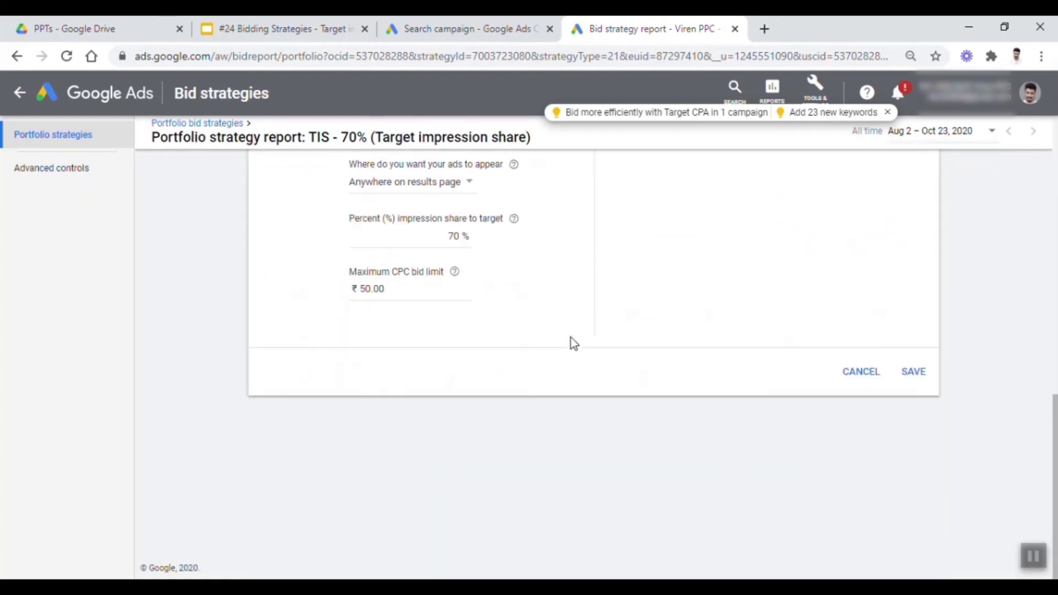
double_click(402, 292)
click(435, 450)
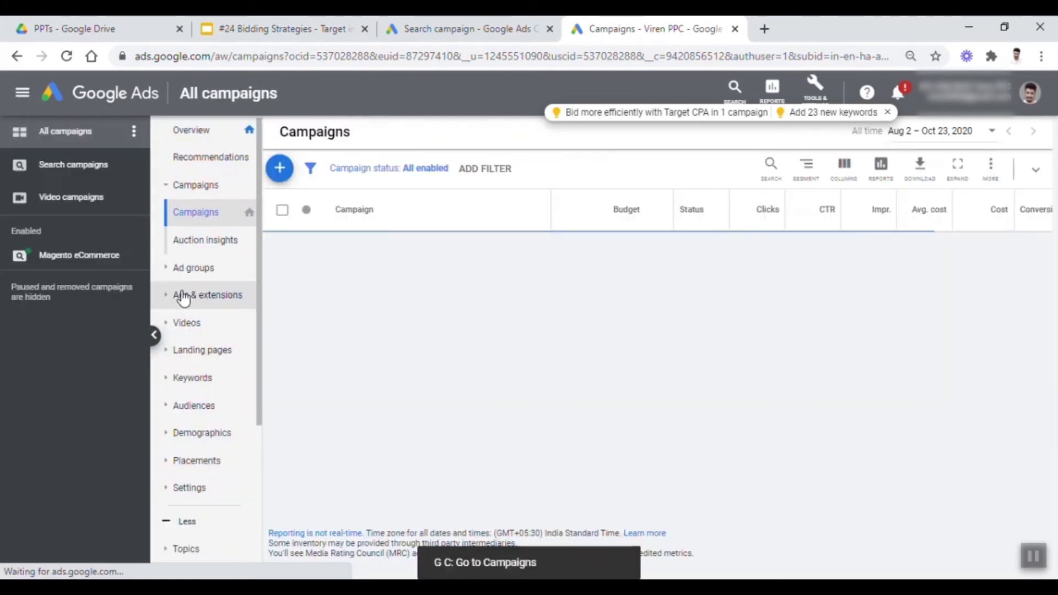
Open the Magento eCommerce campaign's search keywords and bring the search impression share columns into view
click(102, 257)
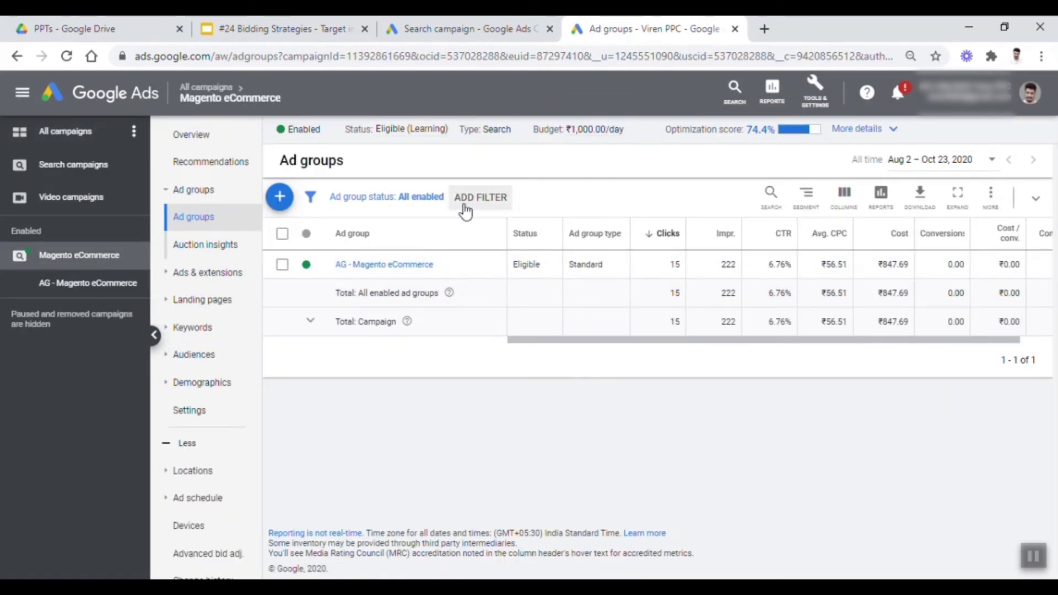
click(197, 328)
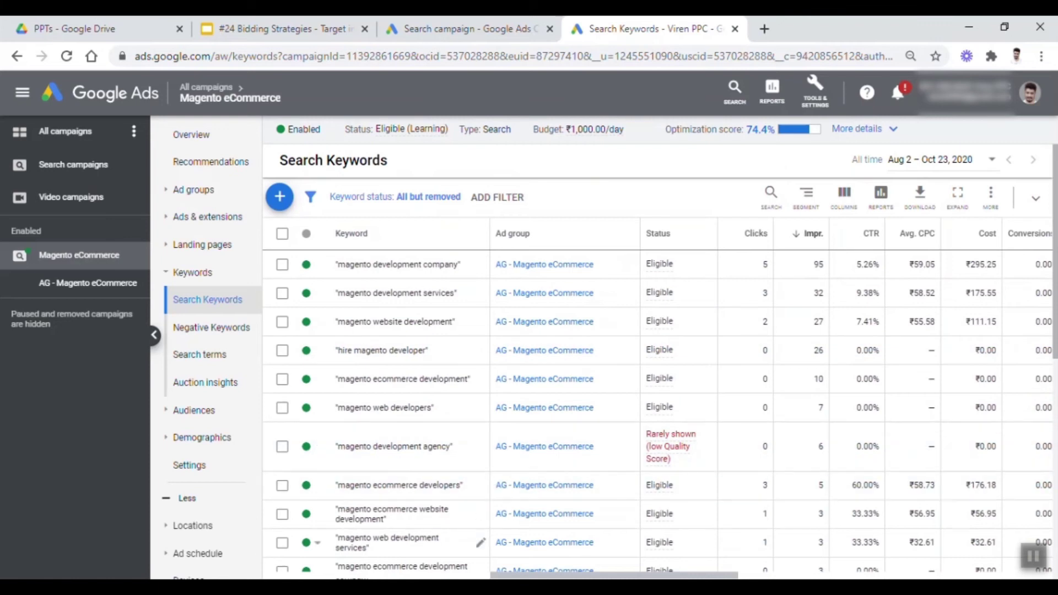
drag(539, 577, 899, 566)
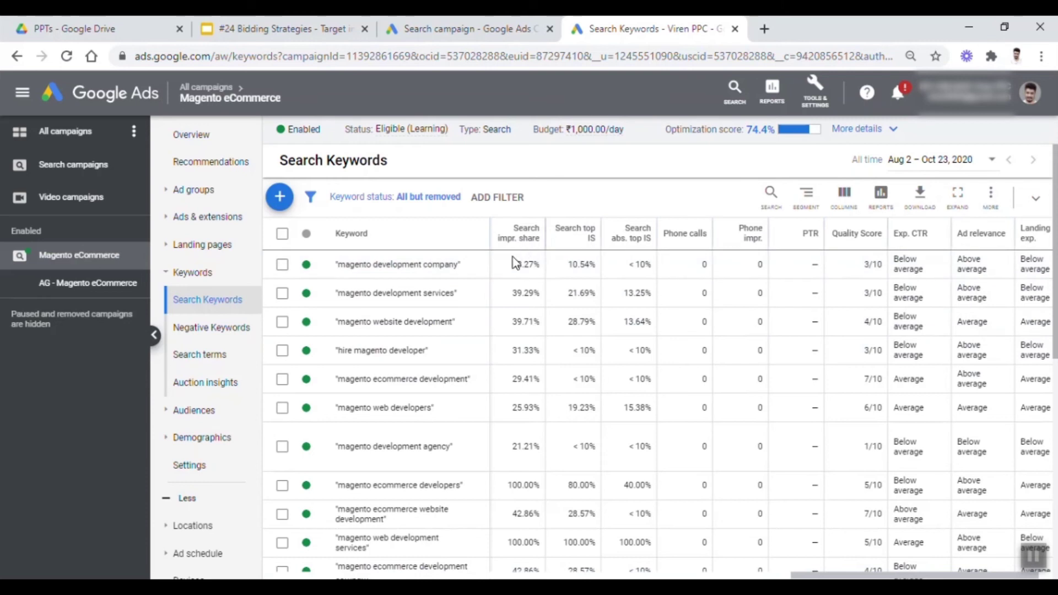
Examine the keywords' search impression share, top and absolute top impression share values, and read the definitions of these metrics
drag(512, 264, 538, 295)
mouse_move(573, 245)
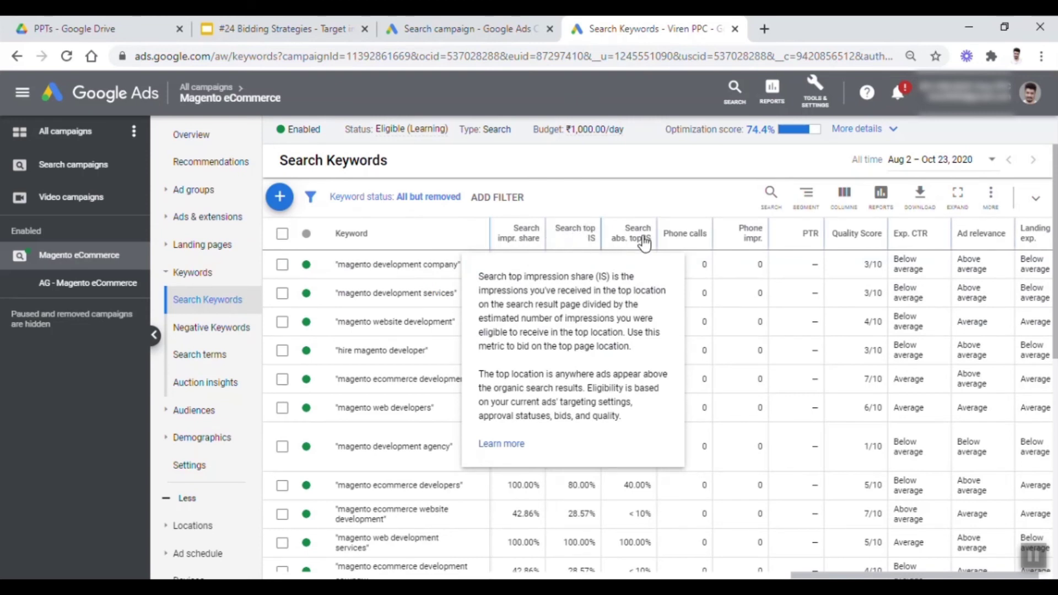
mouse_move(637, 240)
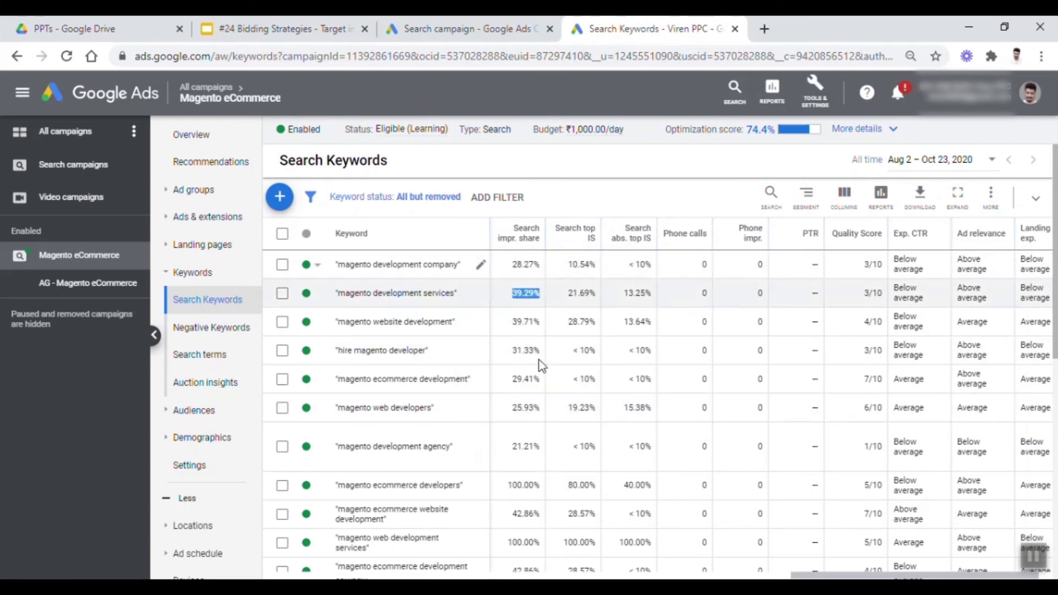
click(515, 293)
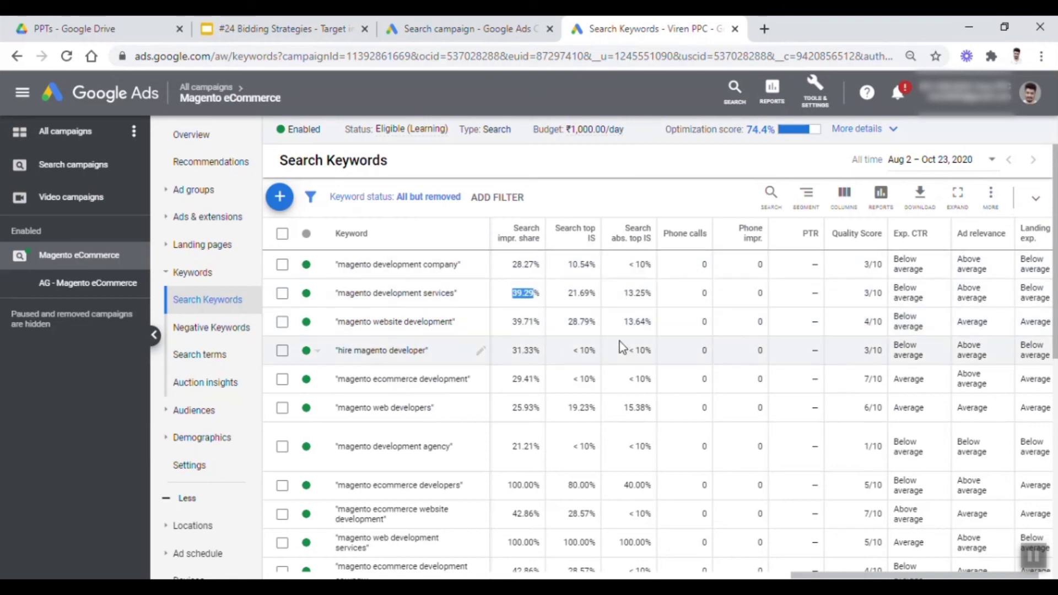
scroll(619, 342, down, 4)
scroll(619, 342, up, 5)
mouse_move(587, 235)
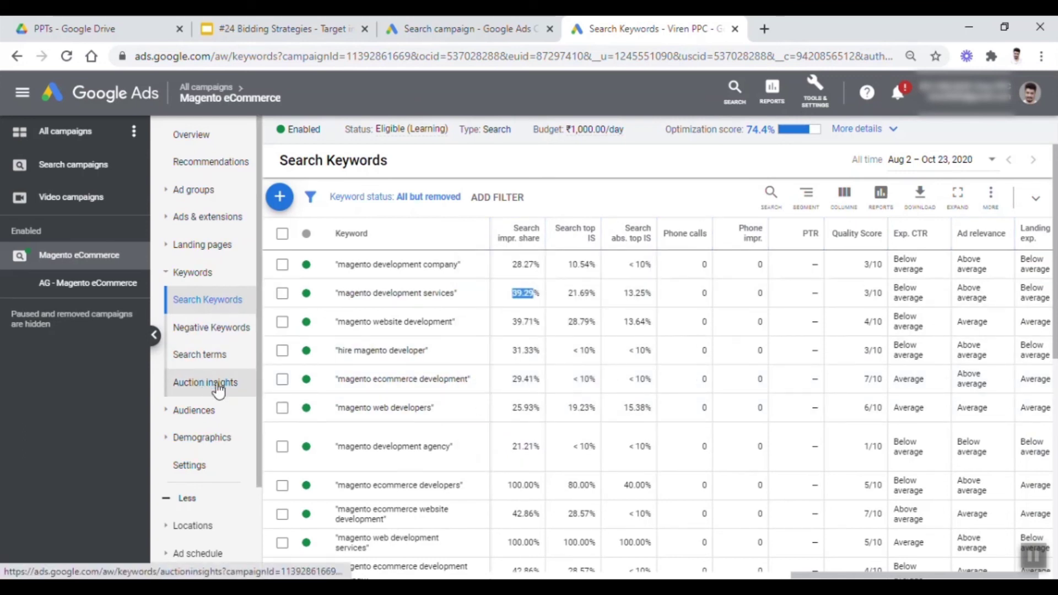
Open the campaign's keyword auction insights and compare its impression share, top of page and absolute top of page rates with competitors
click(218, 389)
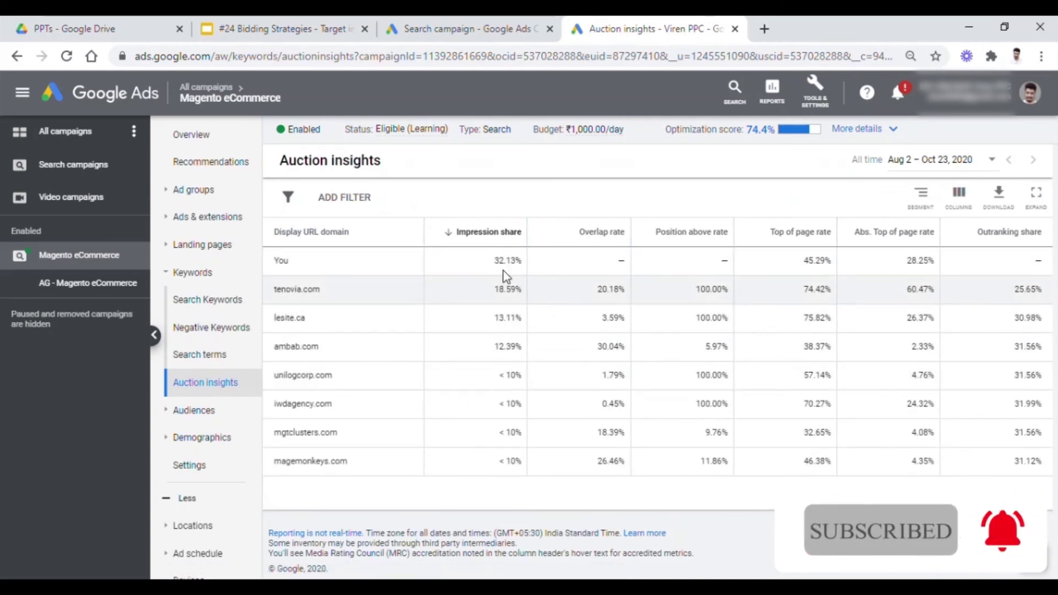
double_click(505, 260)
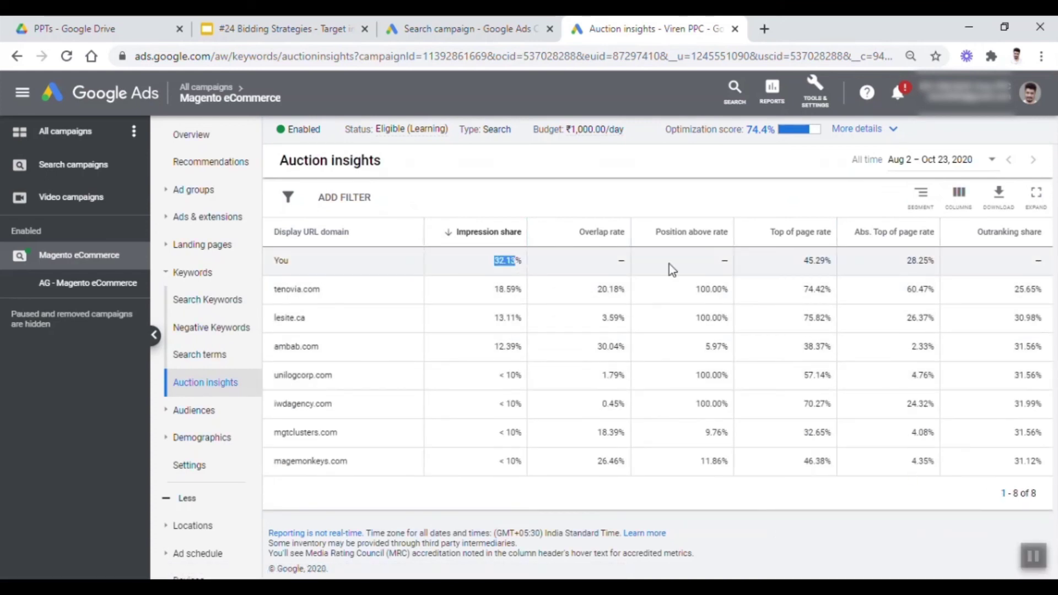
drag(805, 260, 827, 263)
drag(912, 260, 921, 259)
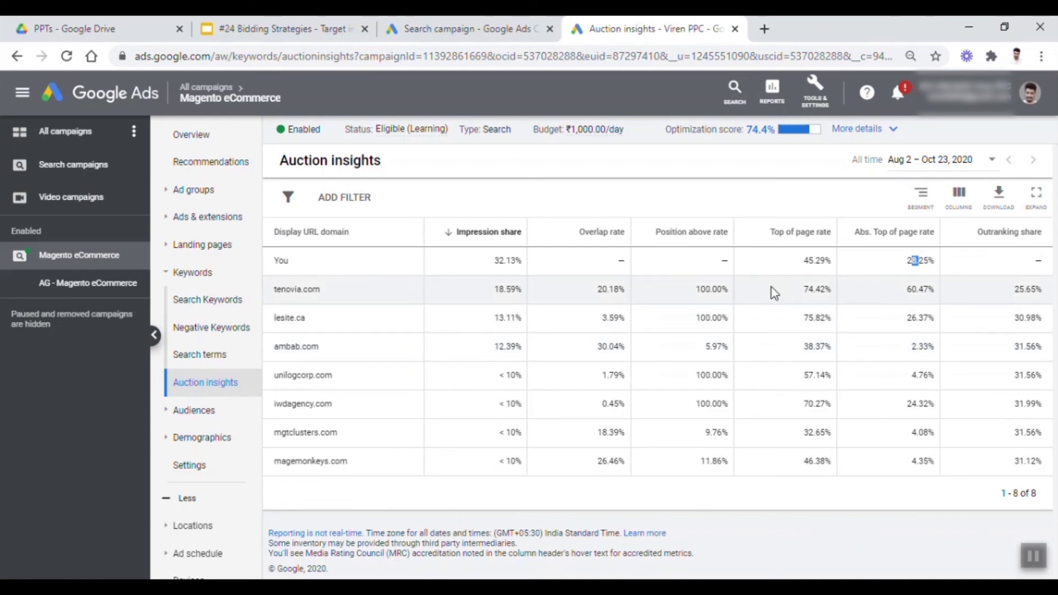
drag(825, 261, 811, 263)
click(811, 263)
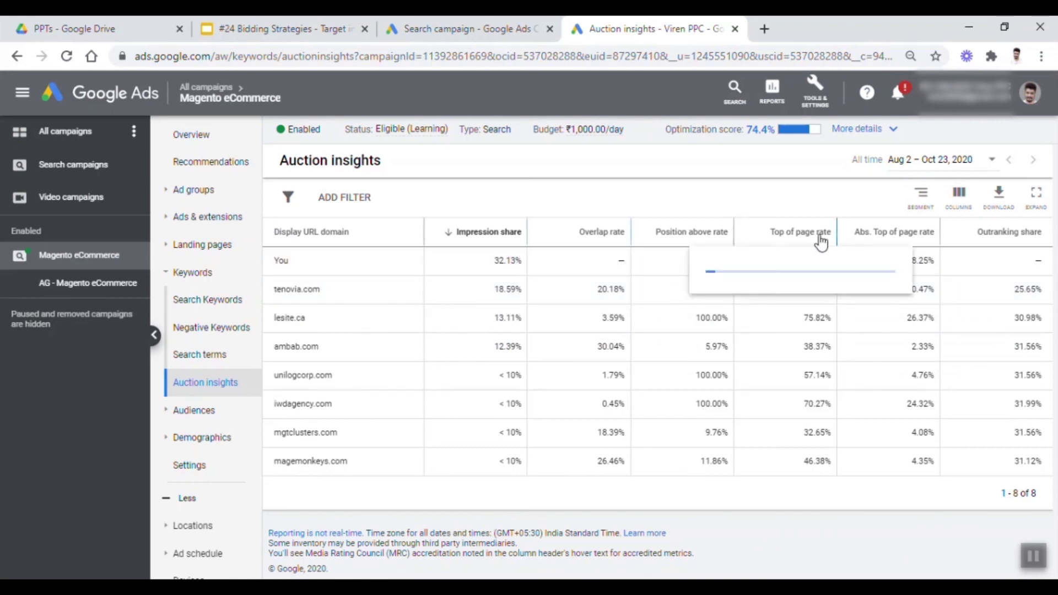
drag(801, 266, 832, 262)
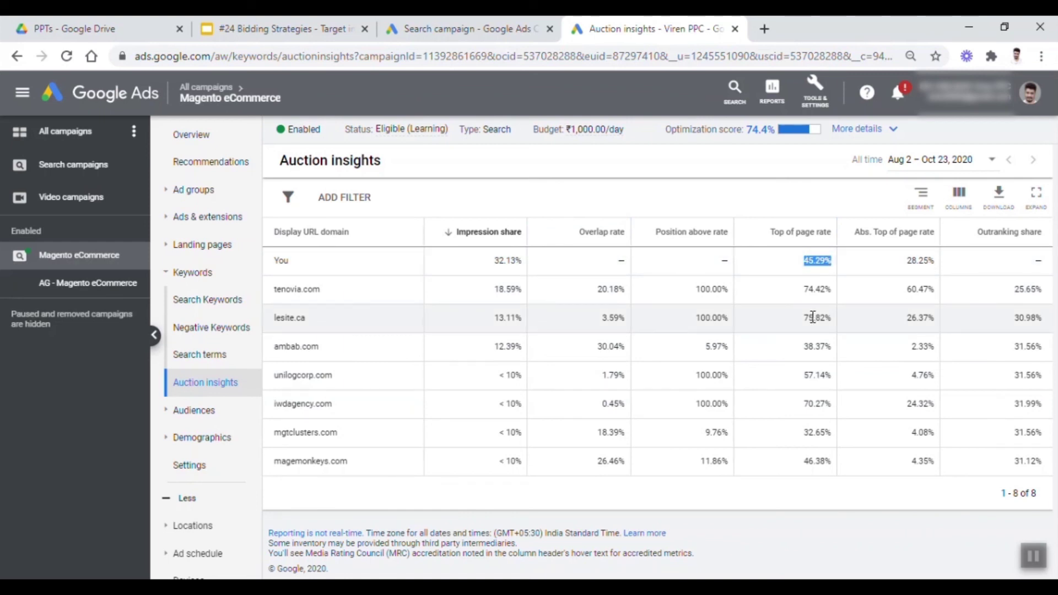
drag(805, 318, 828, 318)
mouse_move(894, 240)
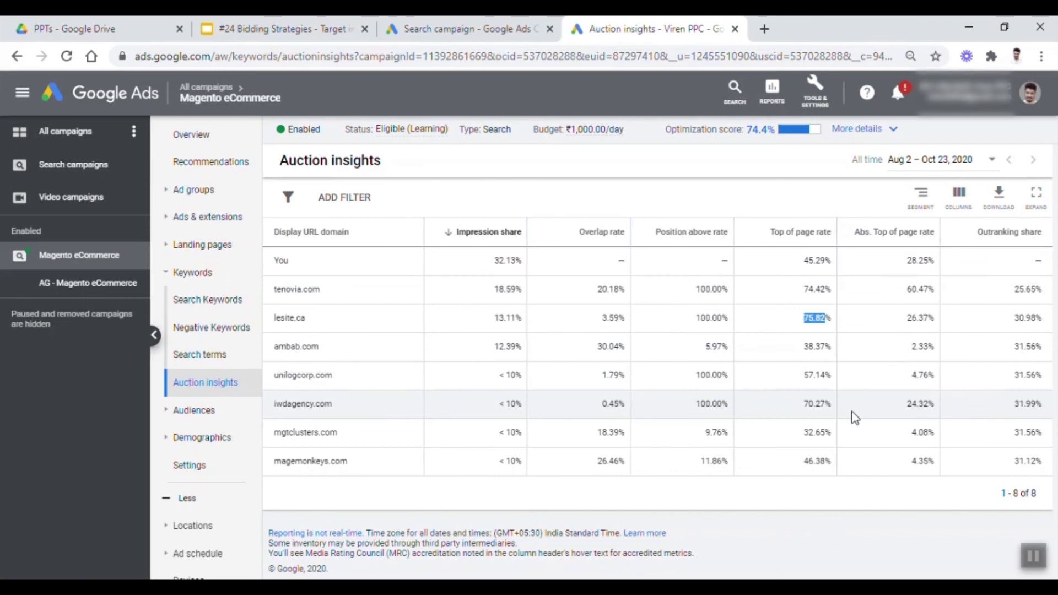
Switch to the Google Slides presentation showing the Why Use Target Impression Share Bidding slide
key(ctrl+2)
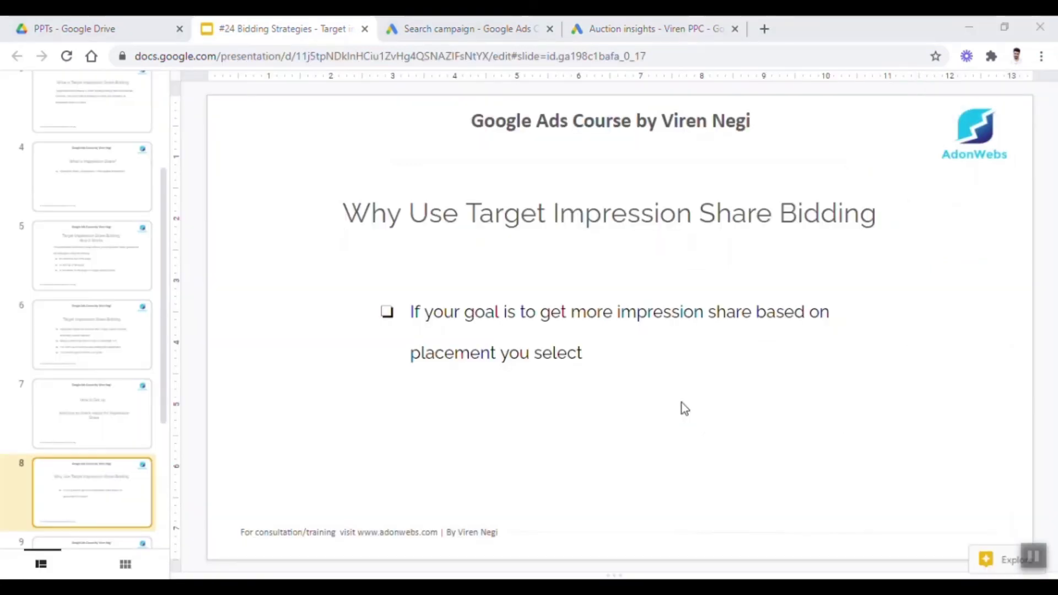